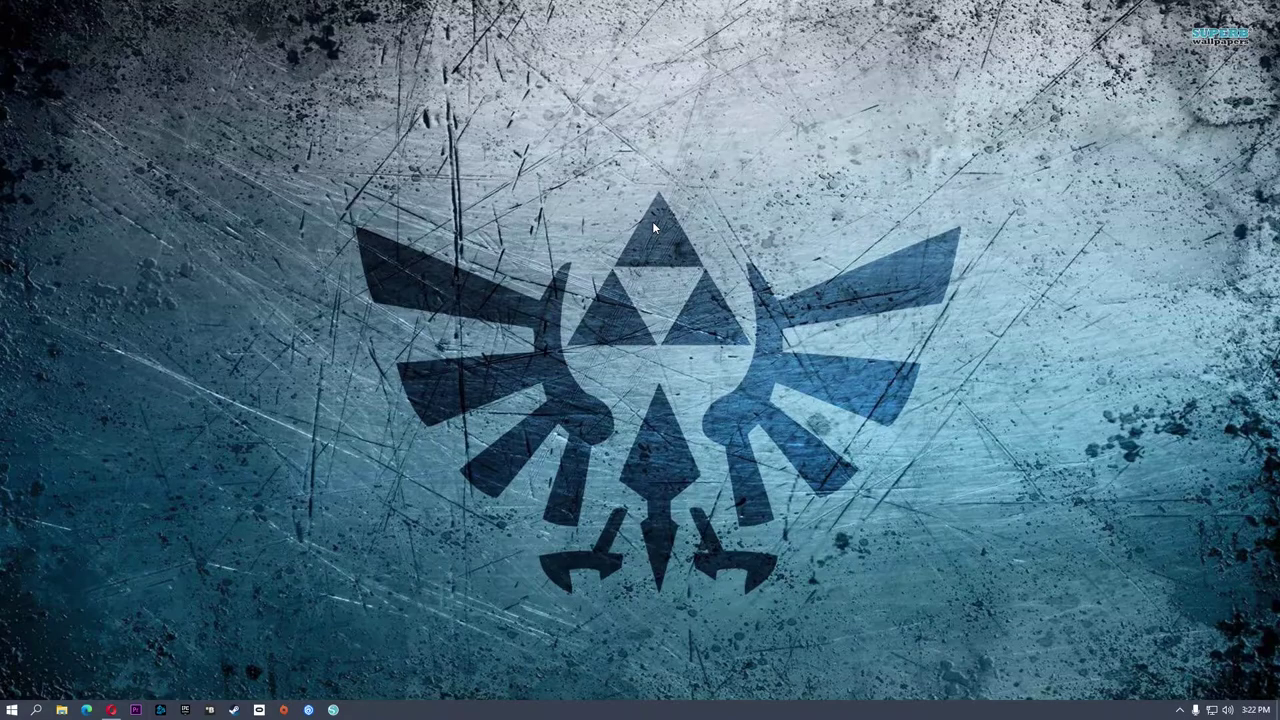
Switch to the Opera browser with Twitch and open the Extensions page of the Creator Dashboard
{"action": "left_click", "coordinate": [111, 709]}
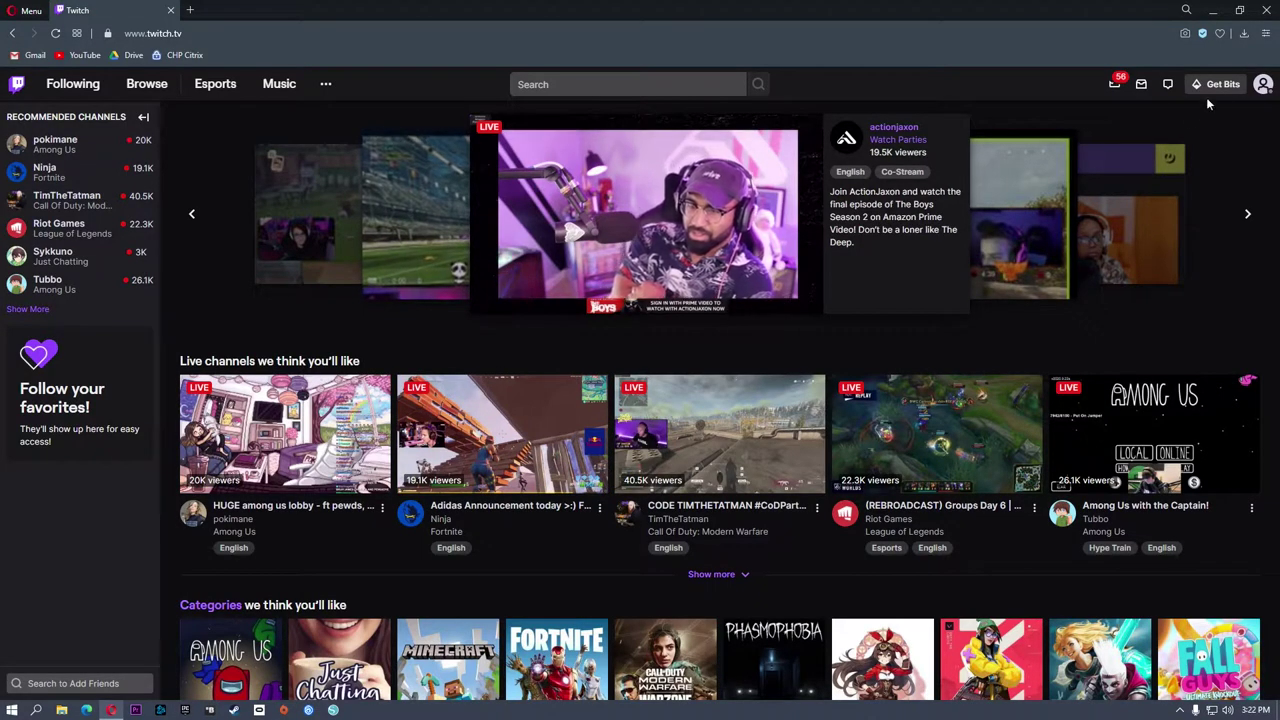
{"action": "left_click", "coordinate": [1264, 86]}
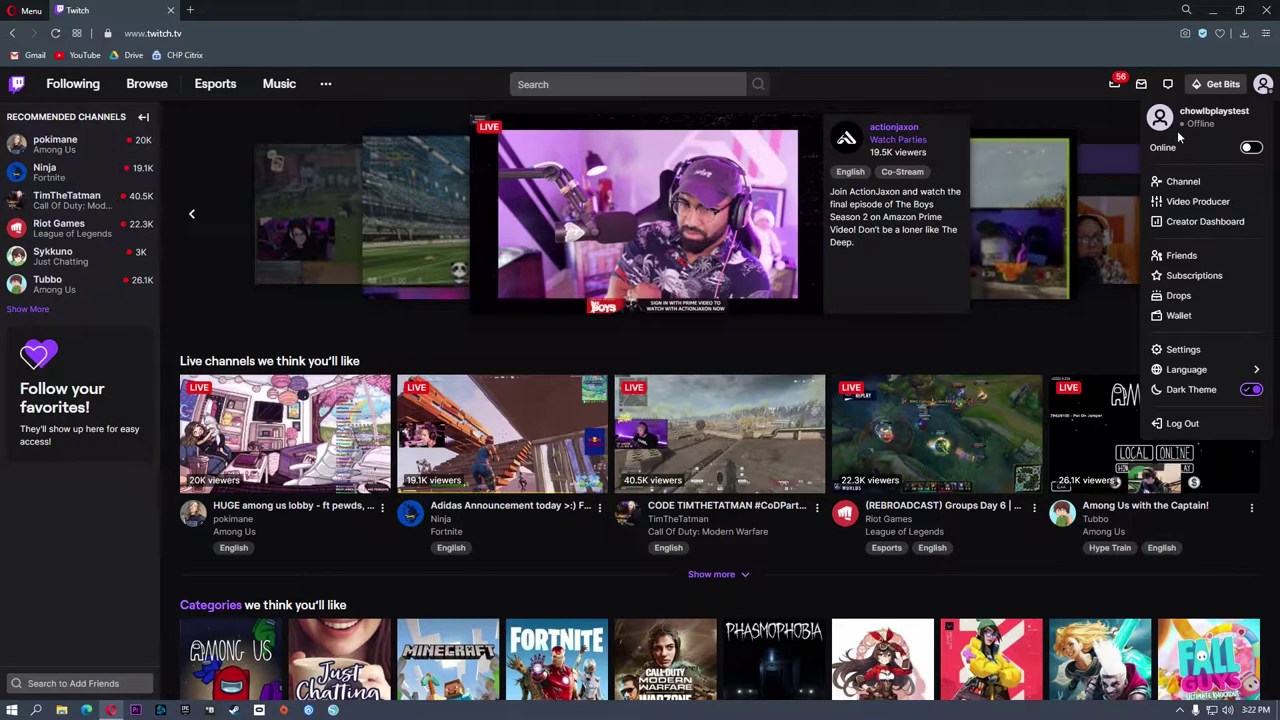
{"action": "left_click", "coordinate": [1205, 222]}
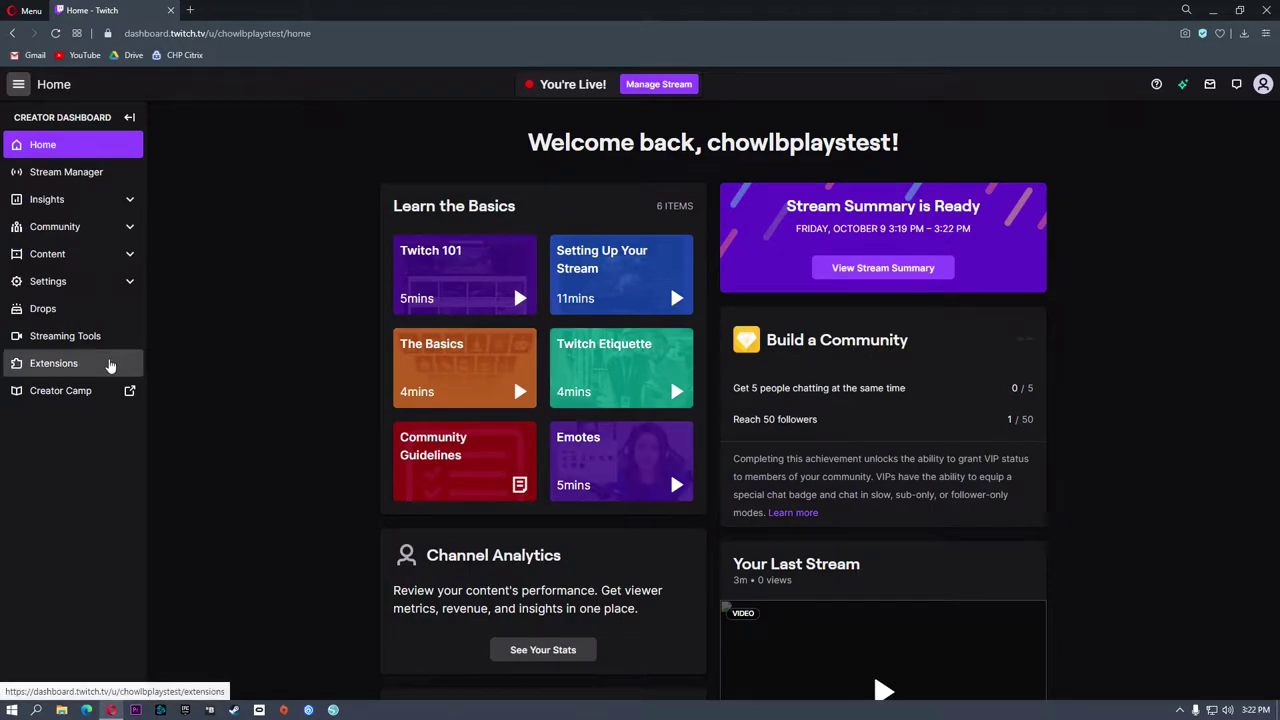
{"action": "left_click", "coordinate": [128, 117]}
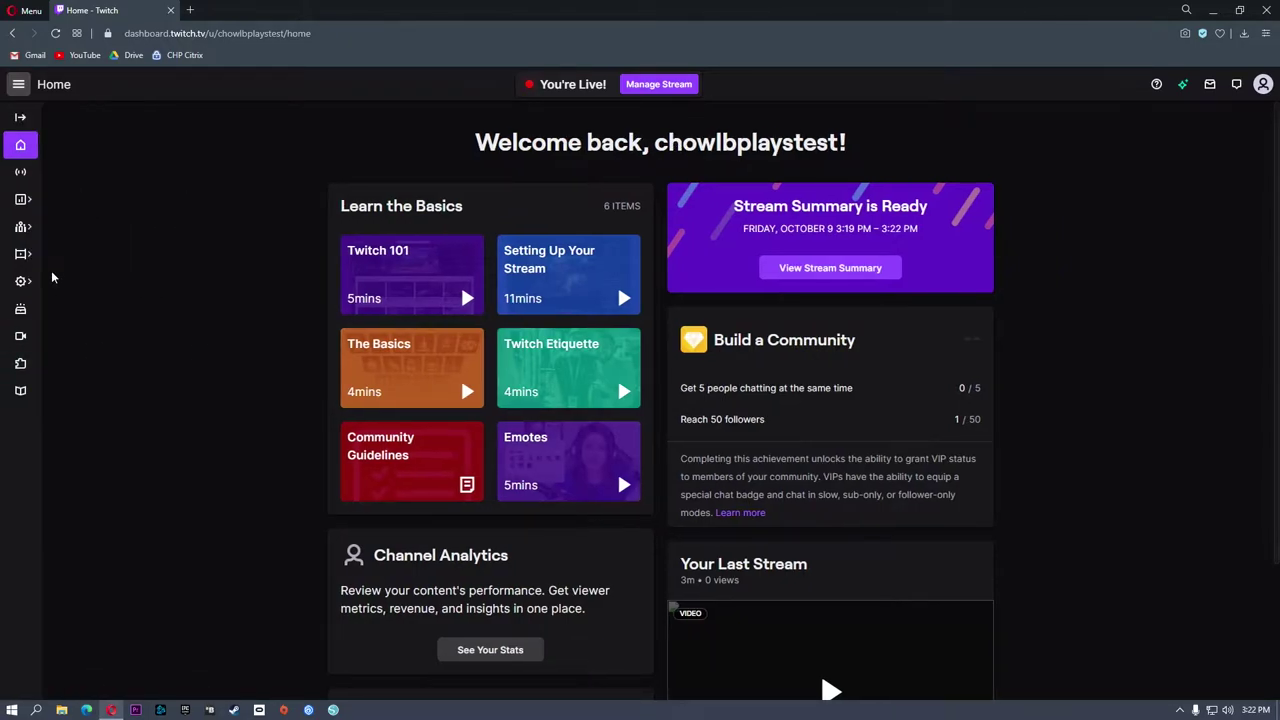
{"action": "left_click", "coordinate": [20, 117]}
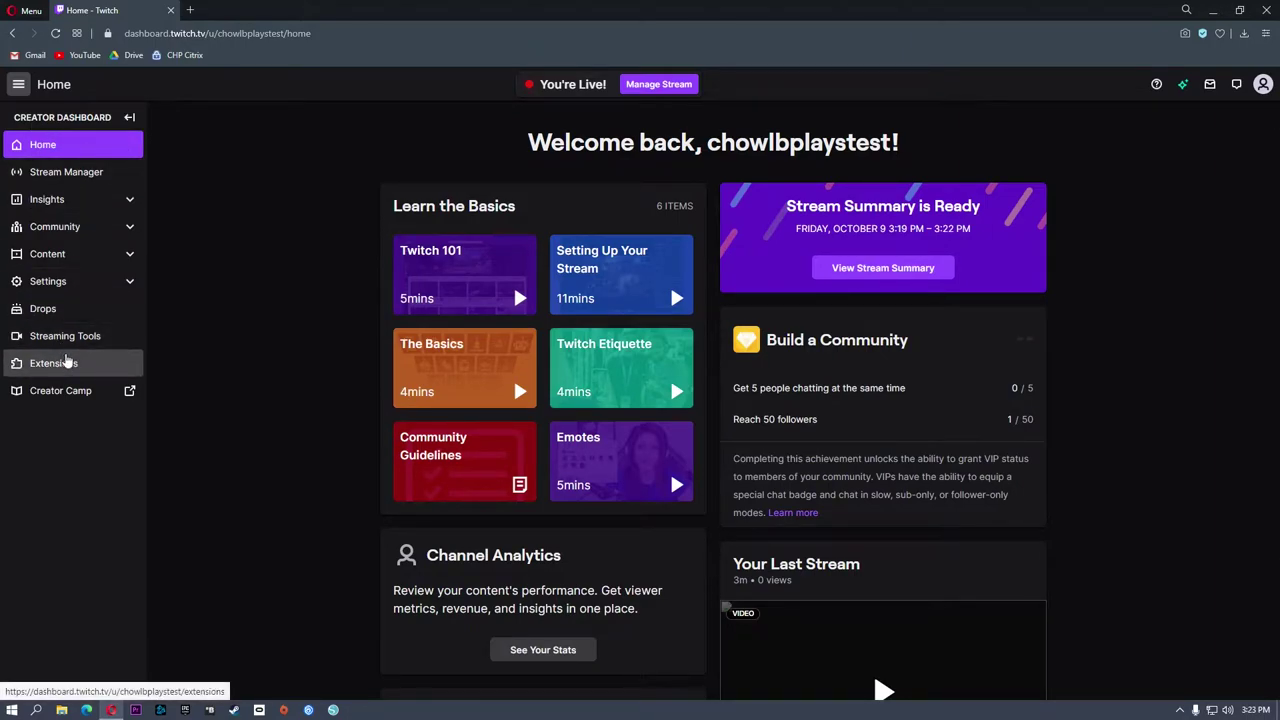
{"action": "left_click", "coordinate": [66, 362]}
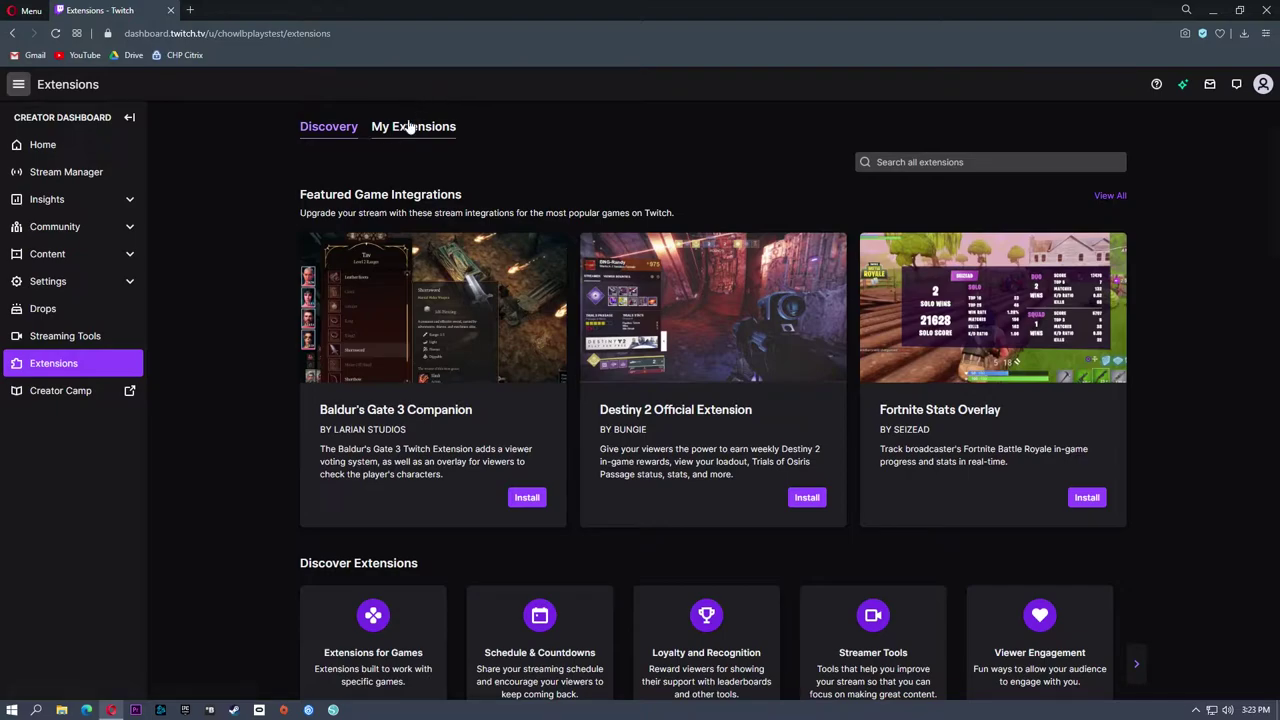
Check the channel's own extensions, then search the extension discovery page for OWN3D
{"action": "left_click", "coordinate": [412, 130]}
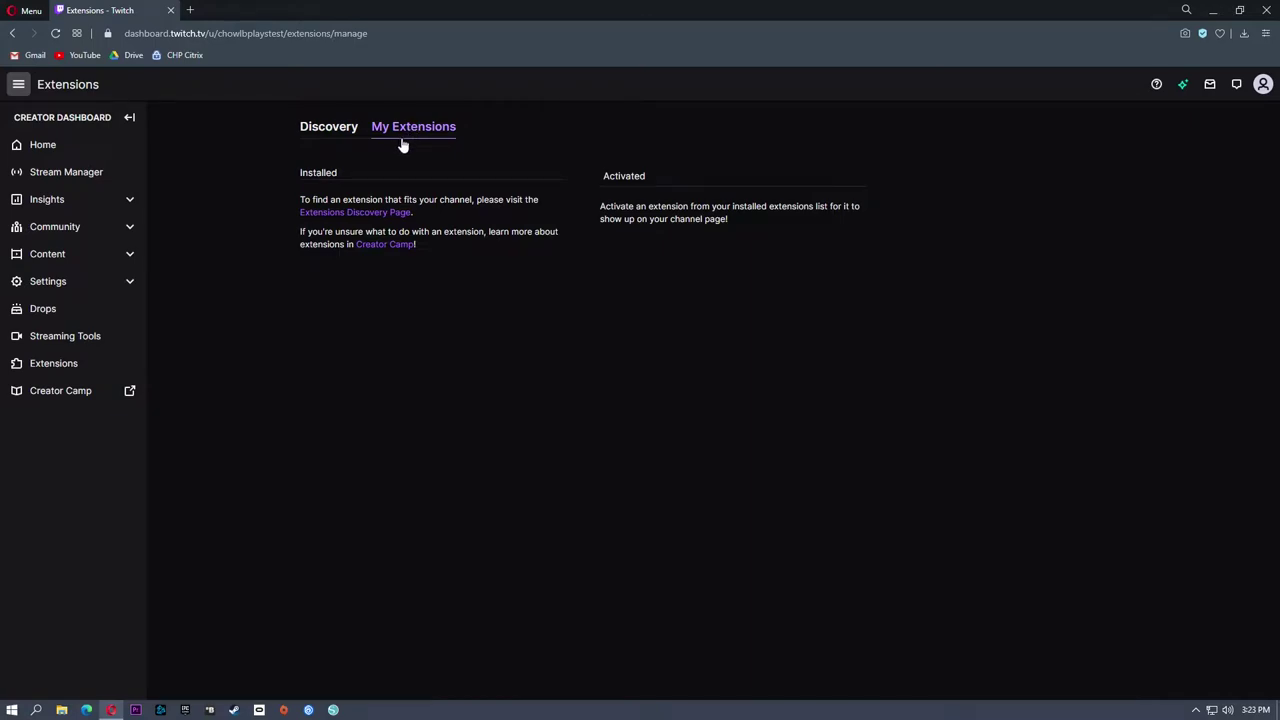
{"action": "left_click", "coordinate": [340, 133]}
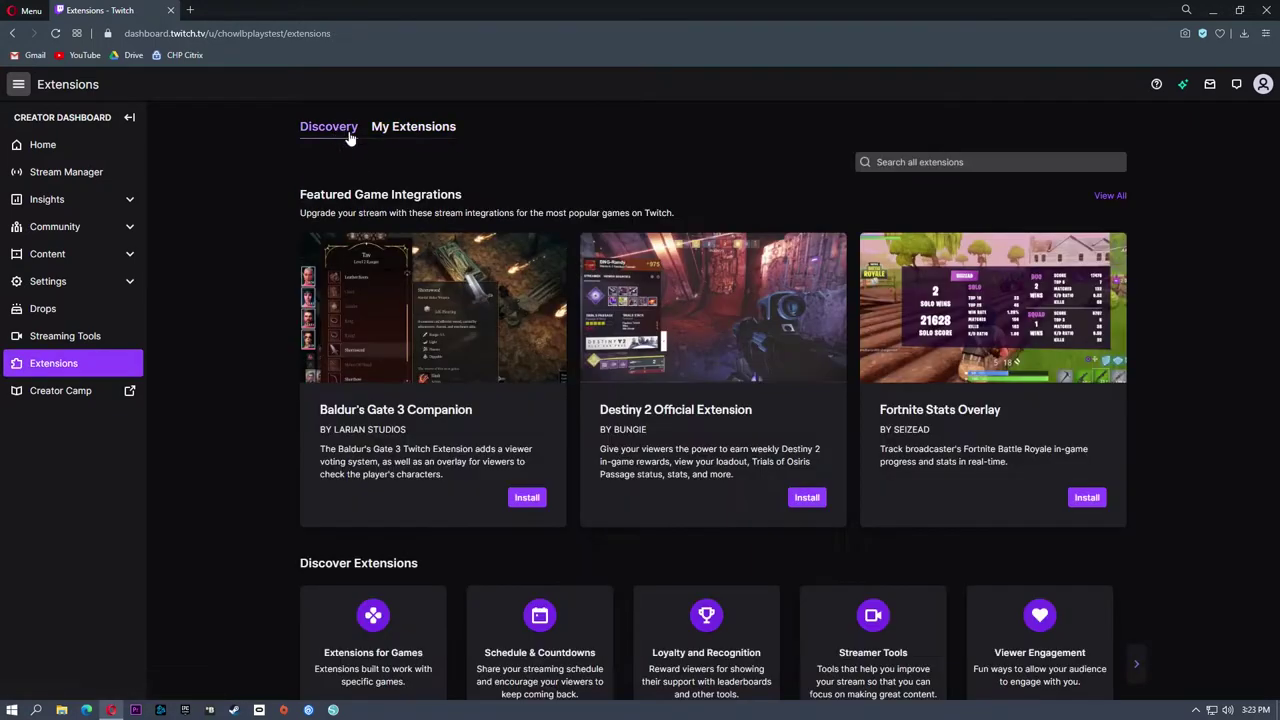
{"action": "left_click", "coordinate": [908, 172]}
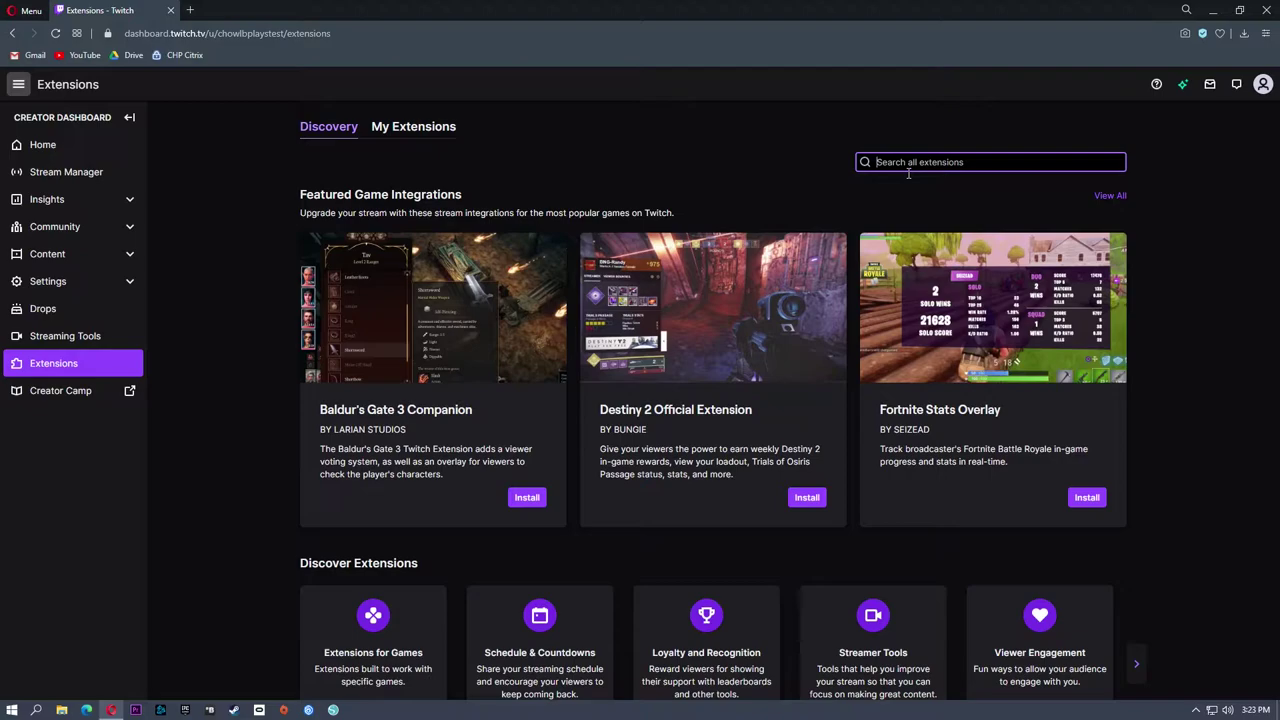
{"action": "type", "text": "OWN"}
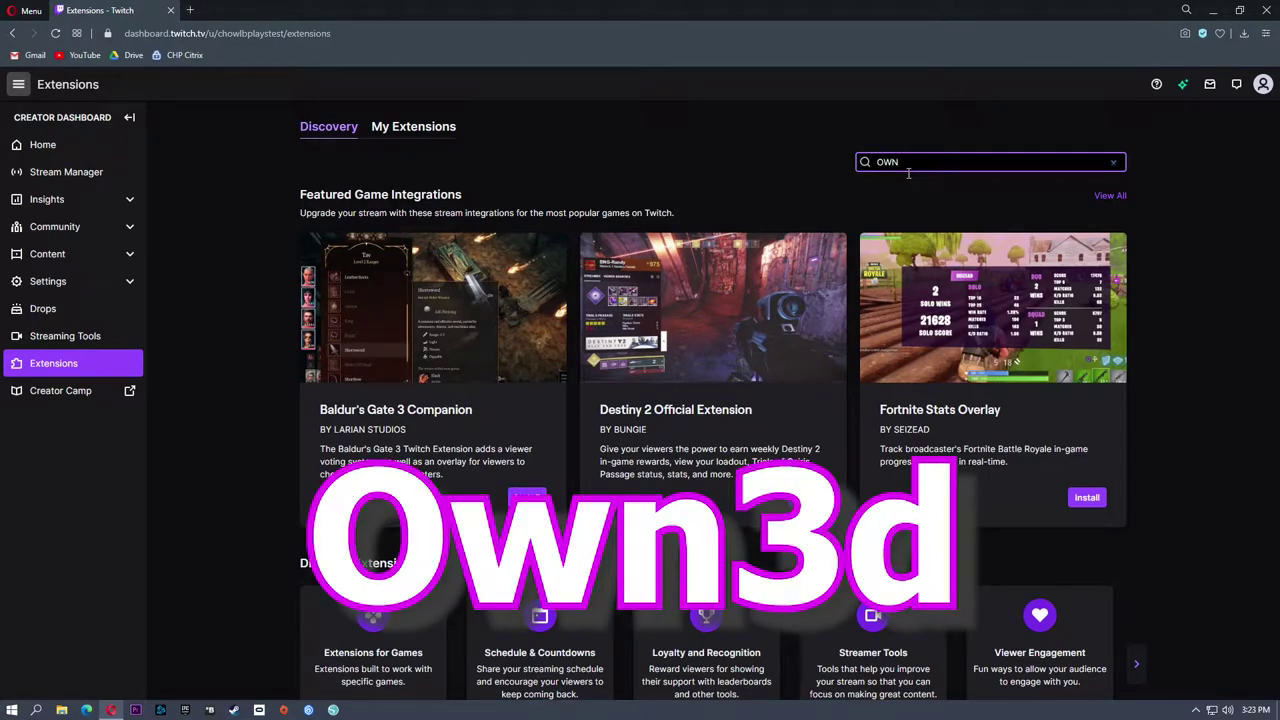
{"action": "type", "text": "3D"}
{"action": "key", "text": "Return"}
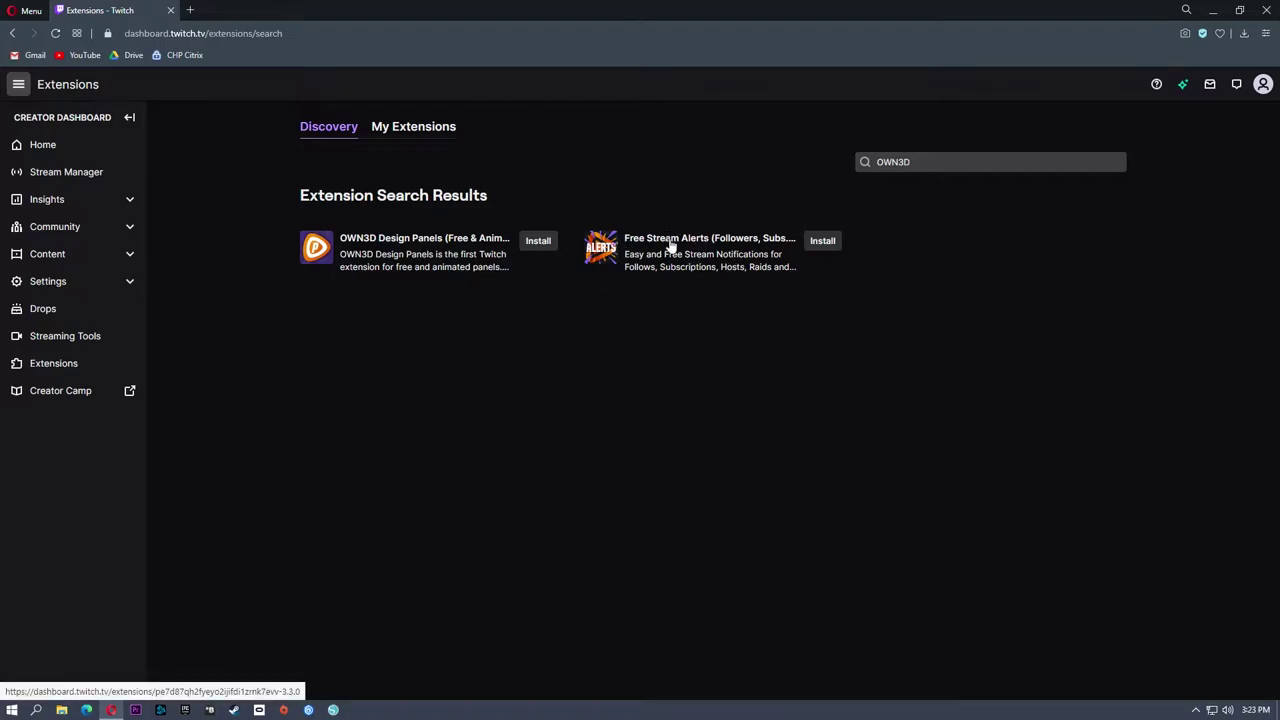
Install the Free Stream Alerts (Followers, Subs...) extension and activate it as Overlay 1
{"action": "left_click", "coordinate": [824, 243]}
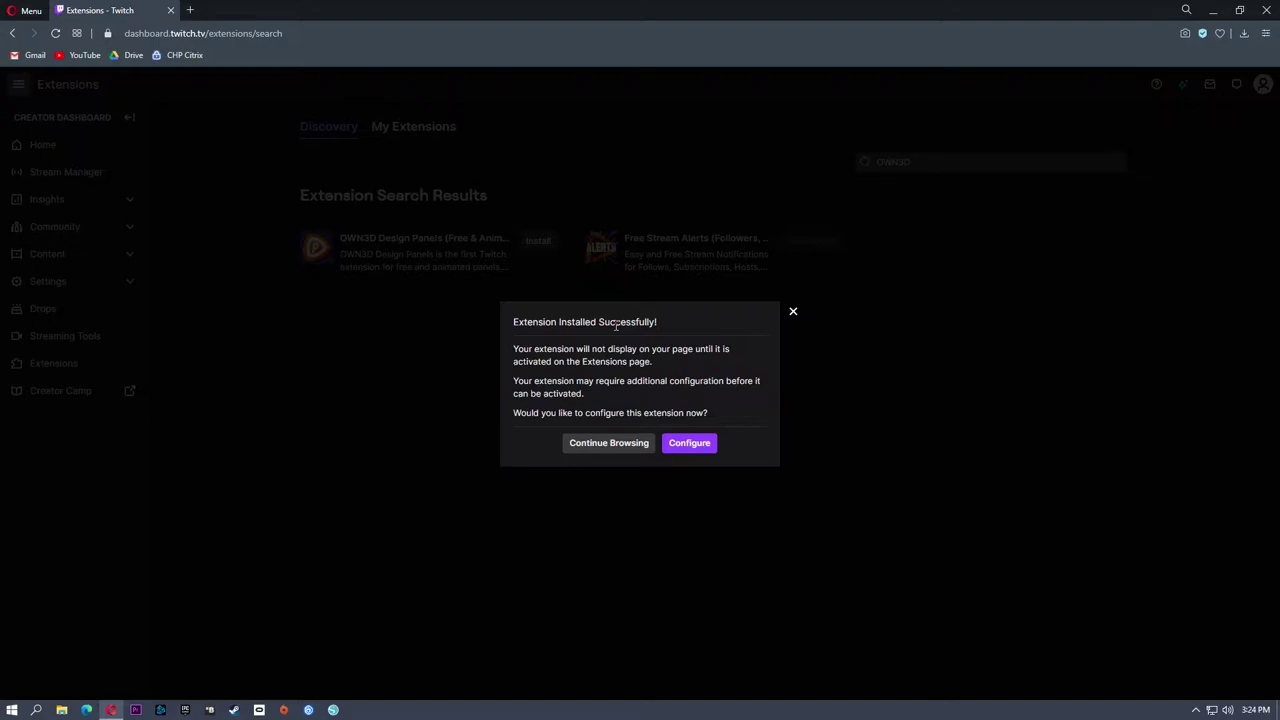
{"action": "left_click", "coordinate": [588, 445]}
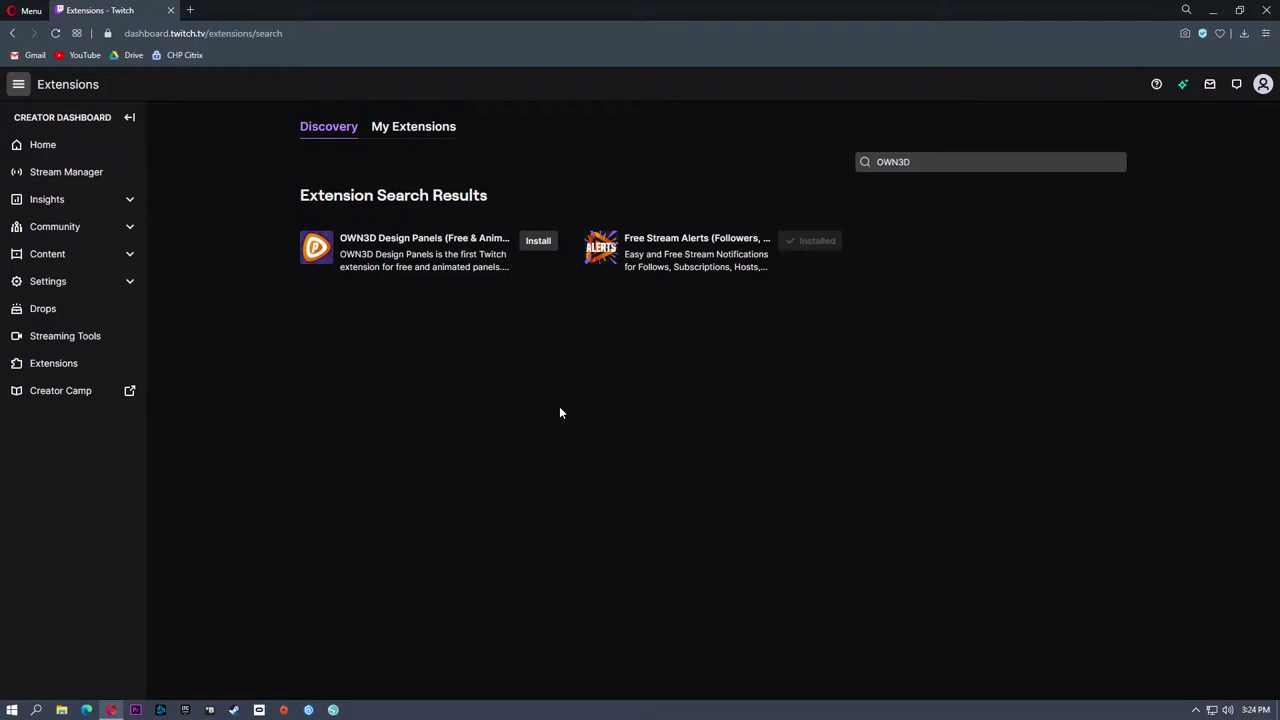
{"action": "left_click", "coordinate": [450, 130]}
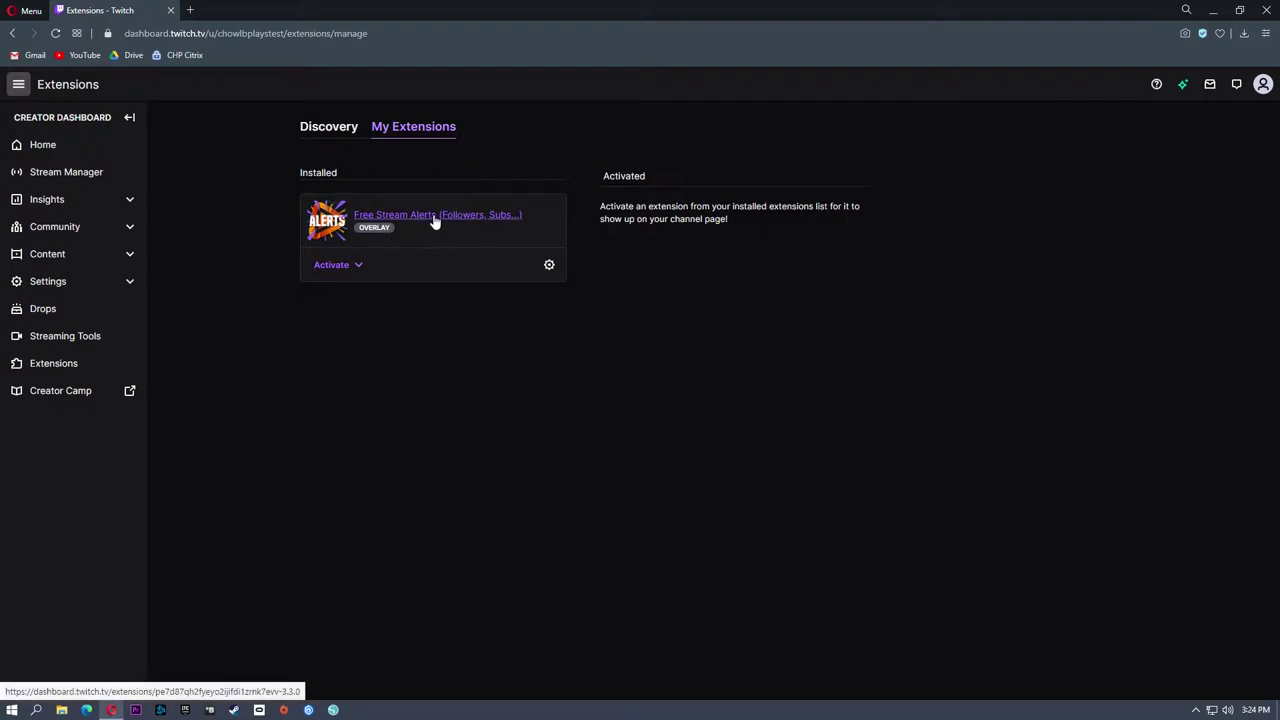
{"action": "left_click_drag", "start_coordinate": [597, 178], "coordinate": [658, 177]}
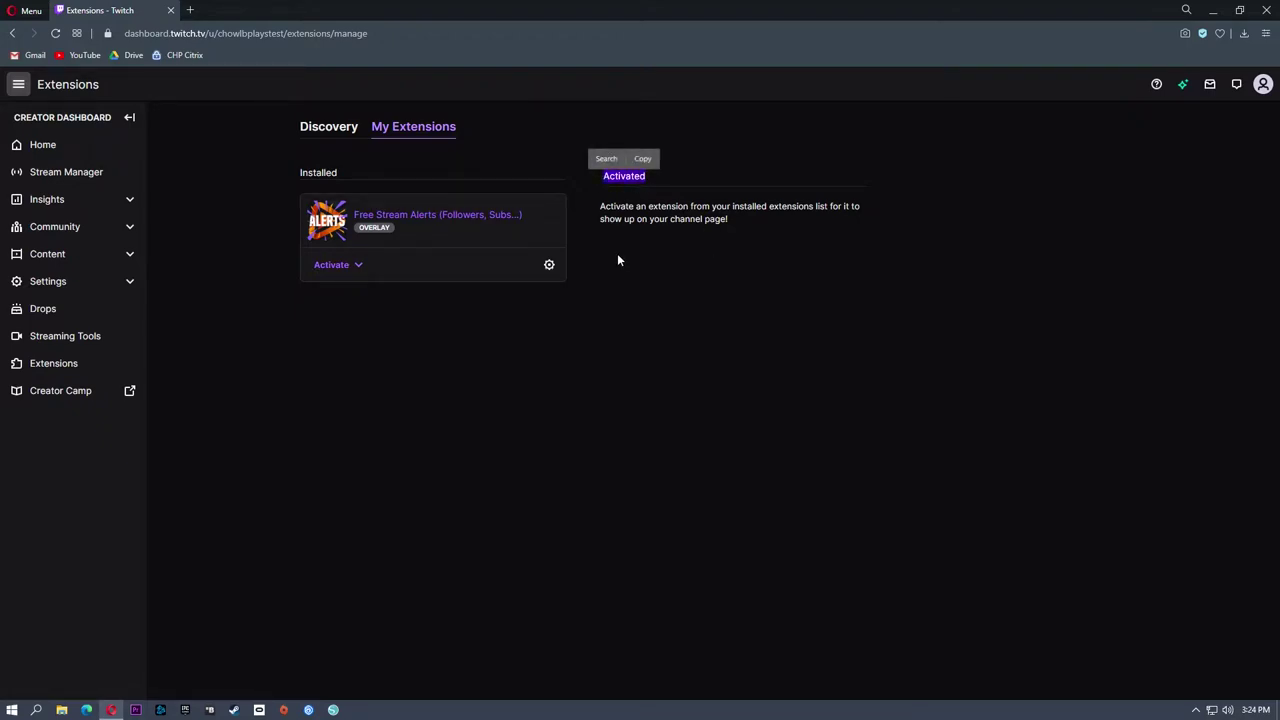
{"action": "left_click", "coordinate": [358, 266]}
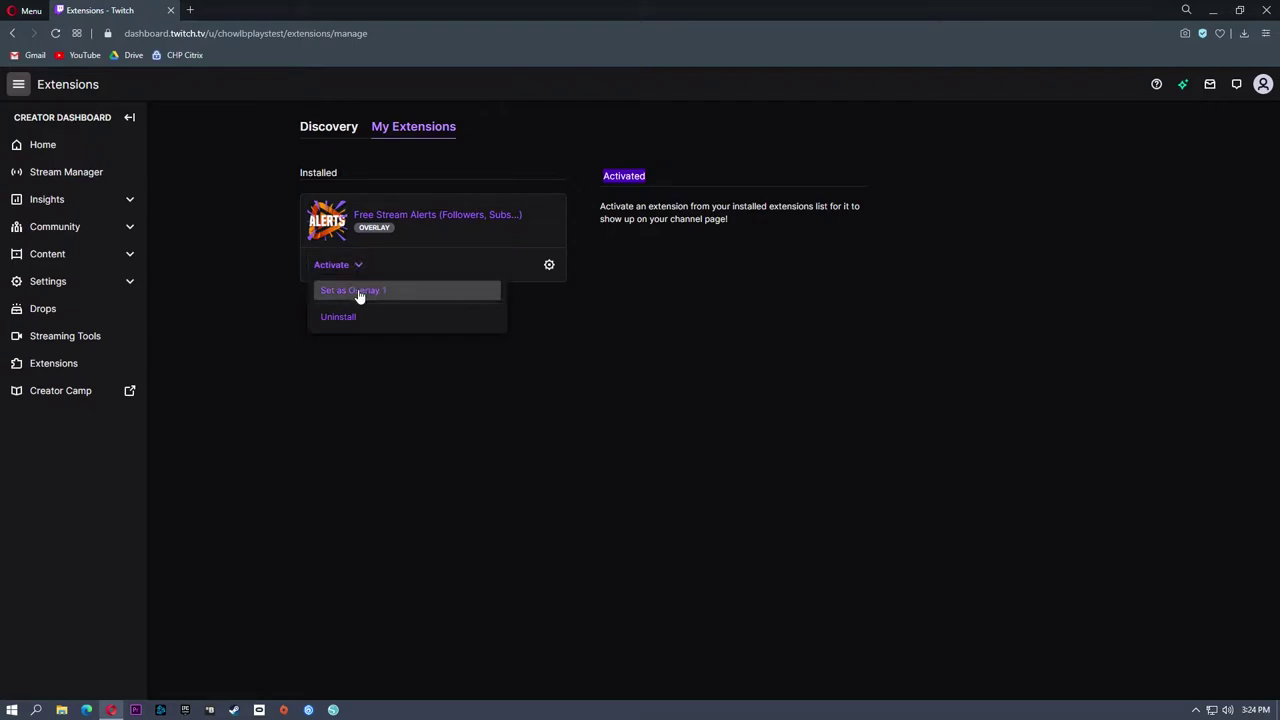
{"action": "left_click", "coordinate": [358, 294]}
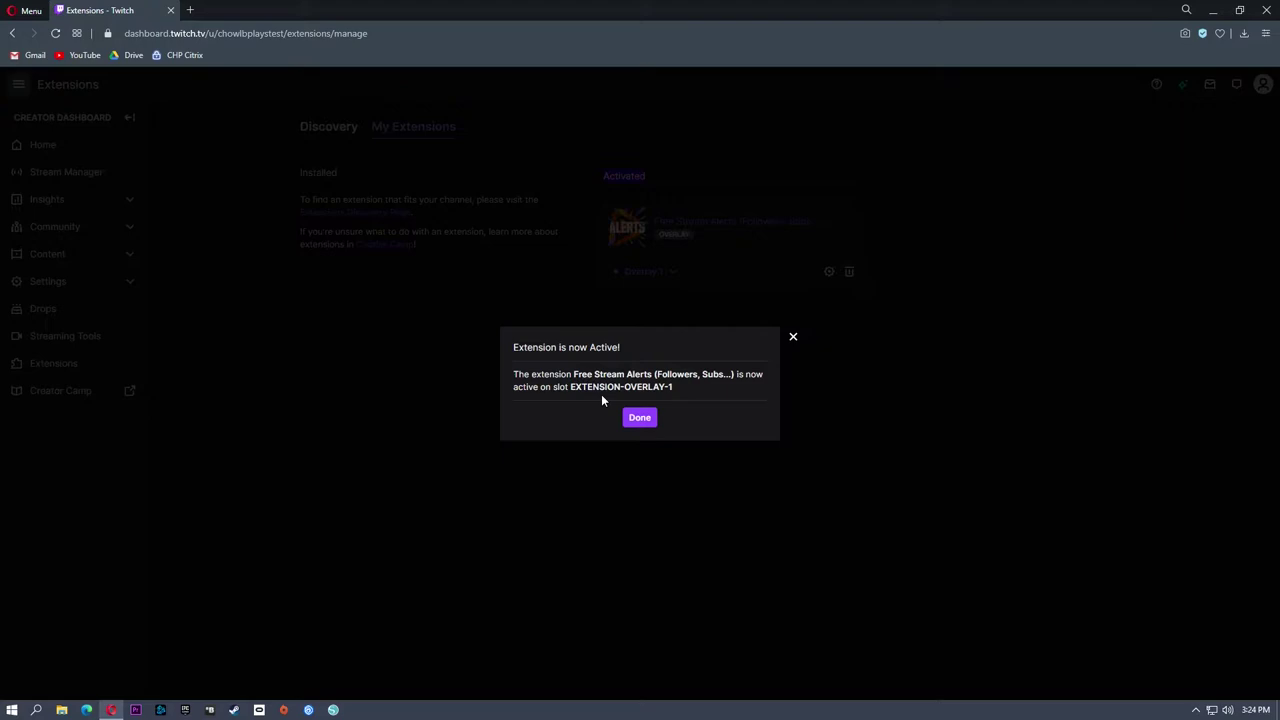
{"action": "left_click", "coordinate": [652, 417]}
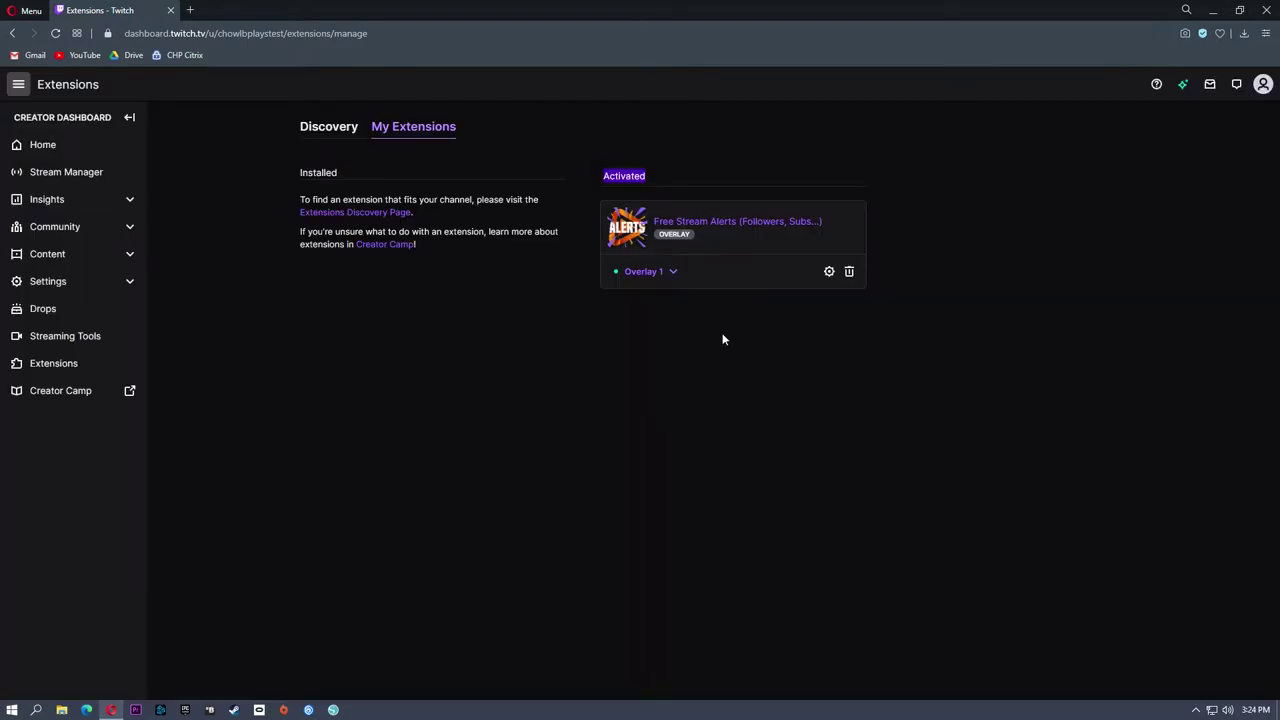
Browse the Theme Store in the Free Stream Alerts configuration and install the free Pixel theme pack
{"action": "left_click", "coordinate": [830, 272]}
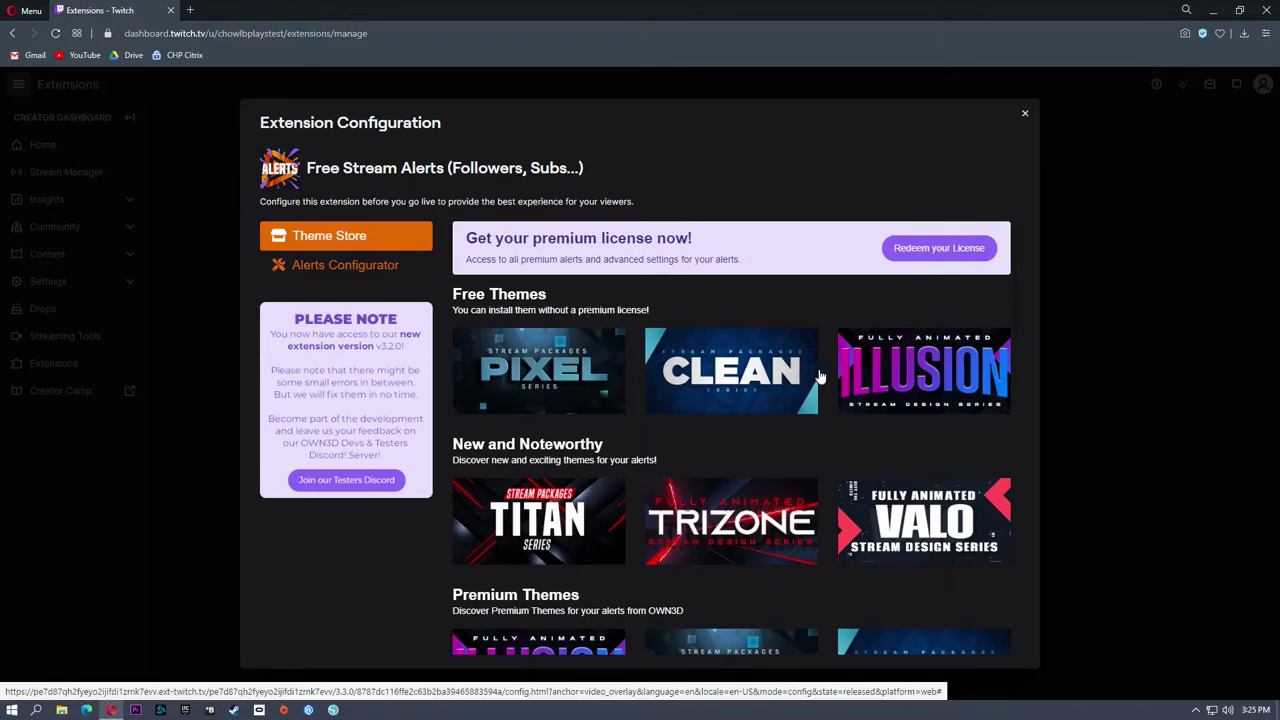
{"action": "scroll", "coordinate": [635, 450], "scroll_direction": "down", "scroll_amount": 5}
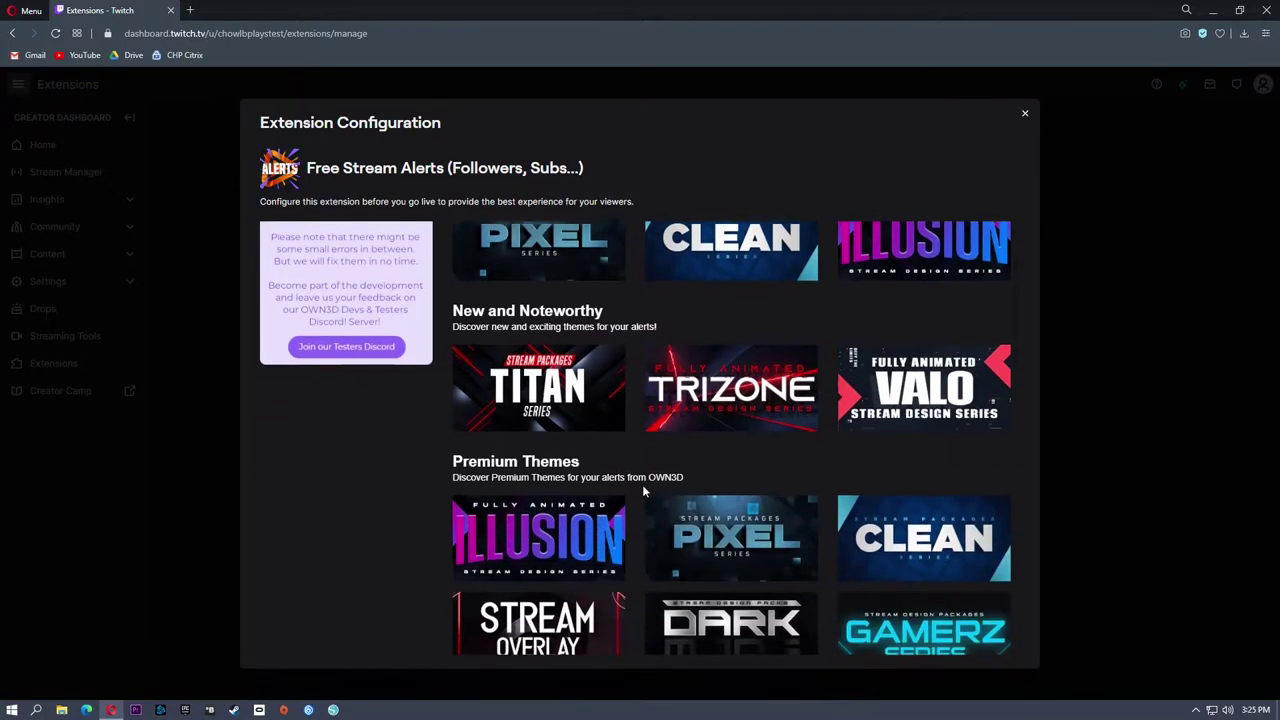
{"action": "scroll", "coordinate": [632, 425], "scroll_direction": "down", "scroll_amount": 6}
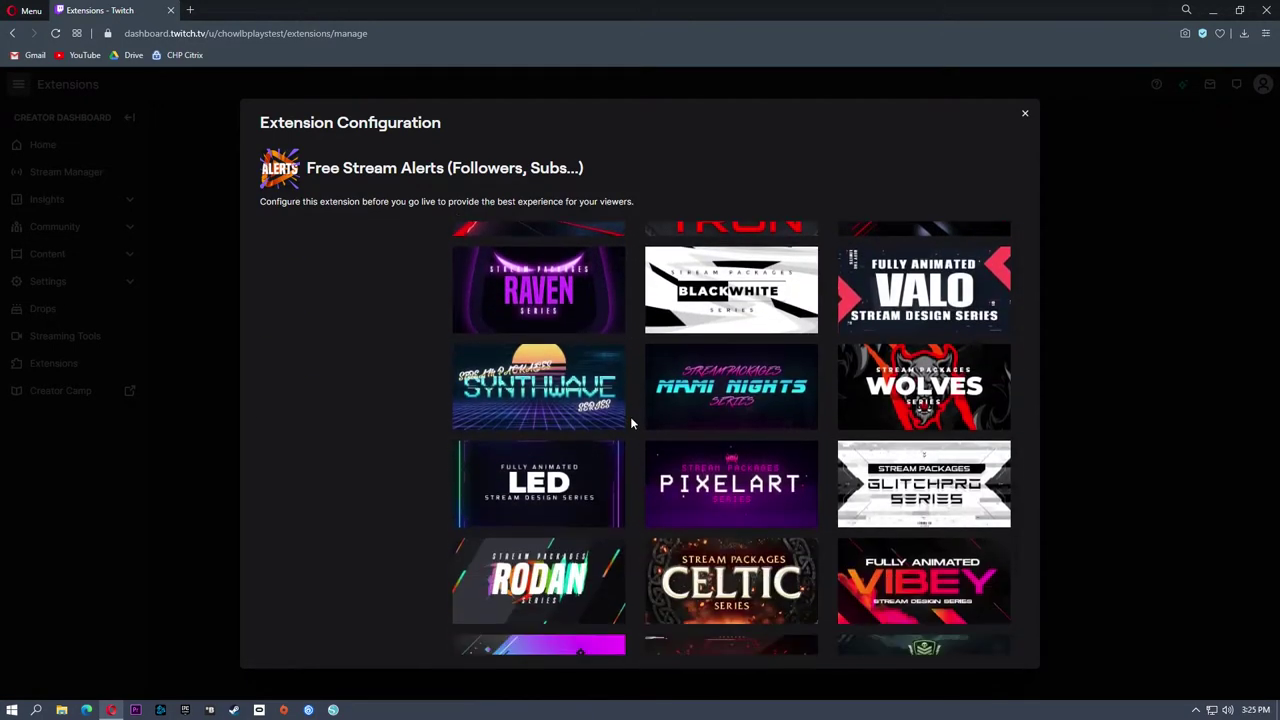
{"action": "scroll", "coordinate": [632, 417], "scroll_direction": "up", "scroll_amount": 8}
{"action": "scroll", "coordinate": [634, 413], "scroll_direction": "up", "scroll_amount": 3}
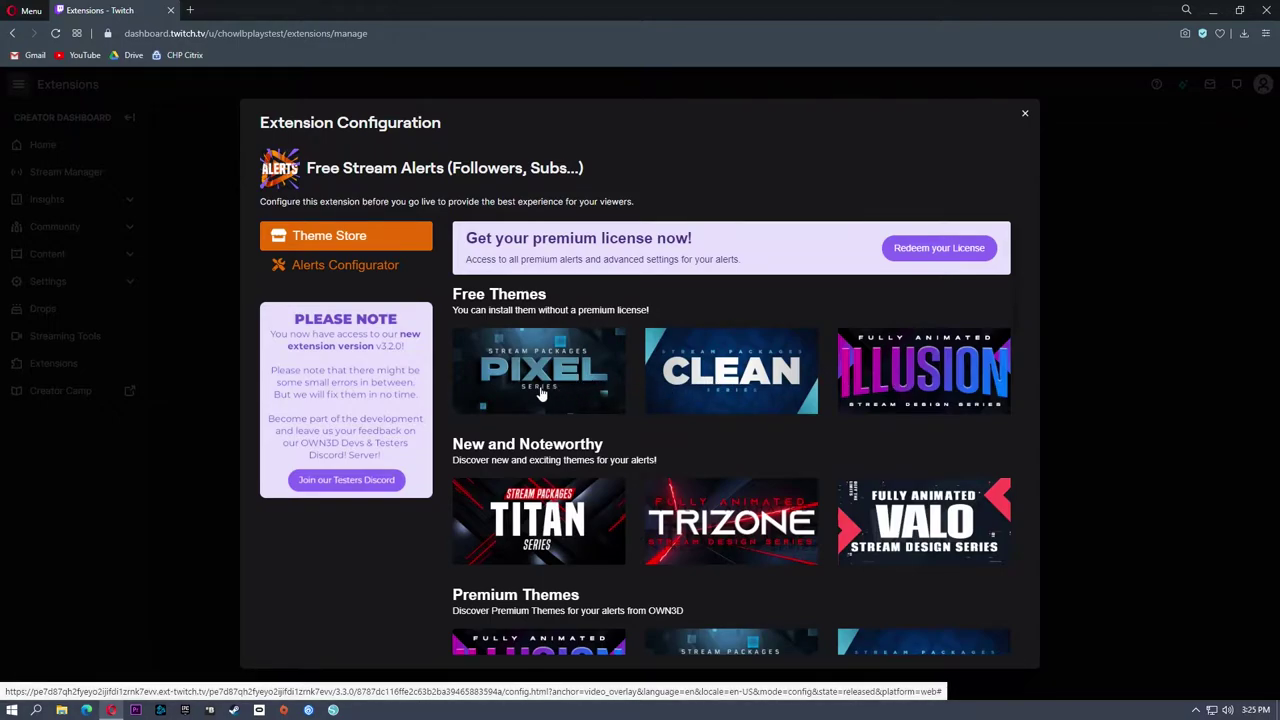
{"action": "left_click", "coordinate": [540, 392]}
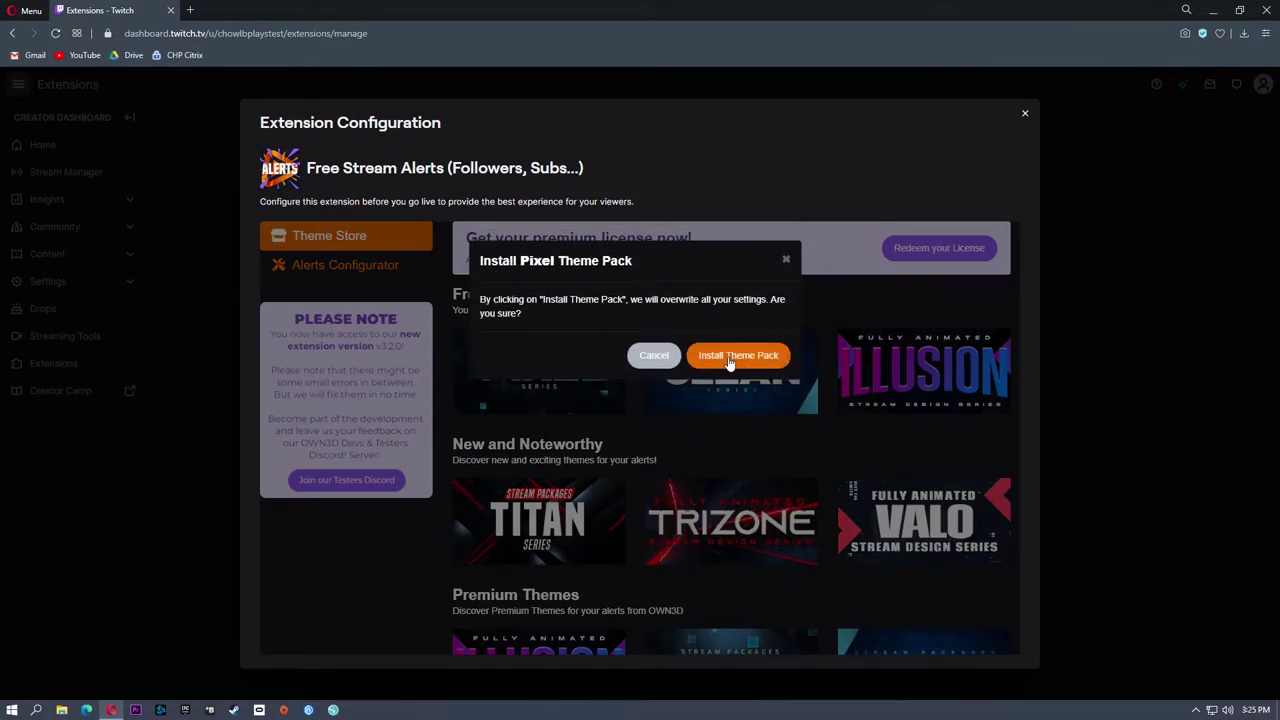
{"action": "left_click", "coordinate": [730, 360]}
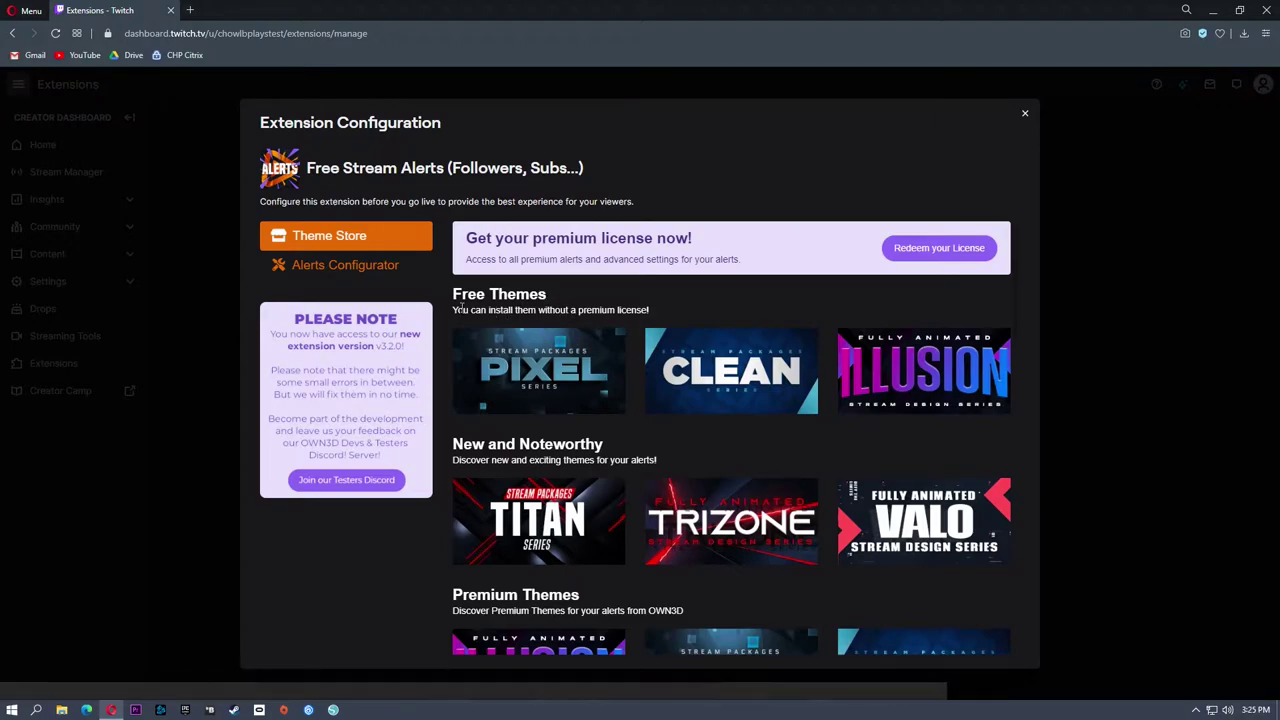
Open the Alerts Configurator with its browser source preview, and move the preview window aside to return to the configurator
{"action": "left_click", "coordinate": [362, 270]}
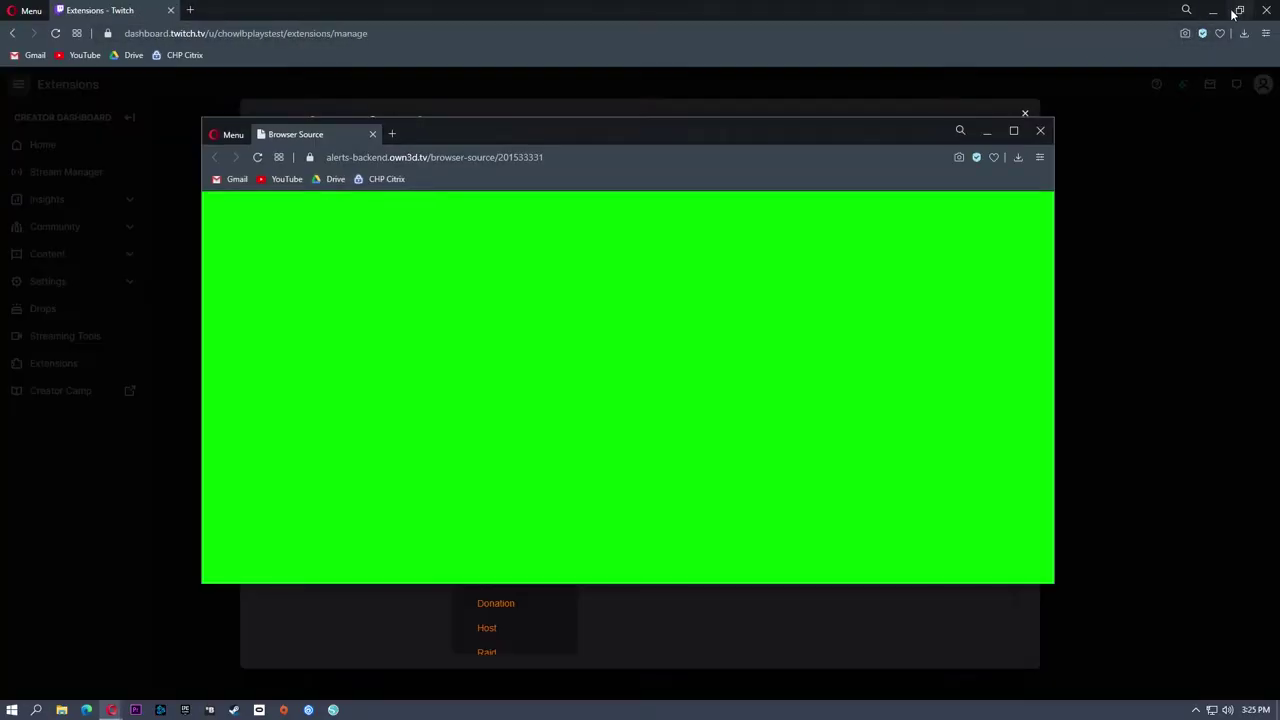
{"action": "left_click_drag", "start_coordinate": [492, 136], "coordinate": [849, 116]}
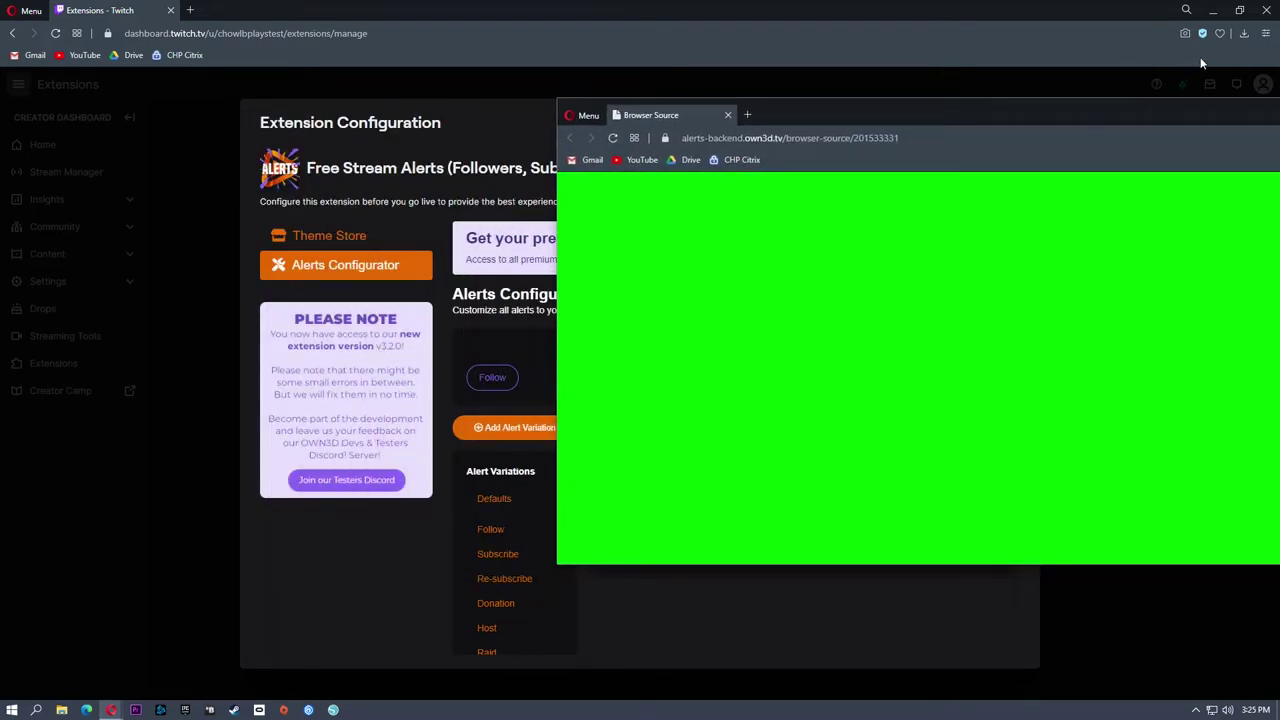
{"action": "left_click", "coordinate": [478, 417]}
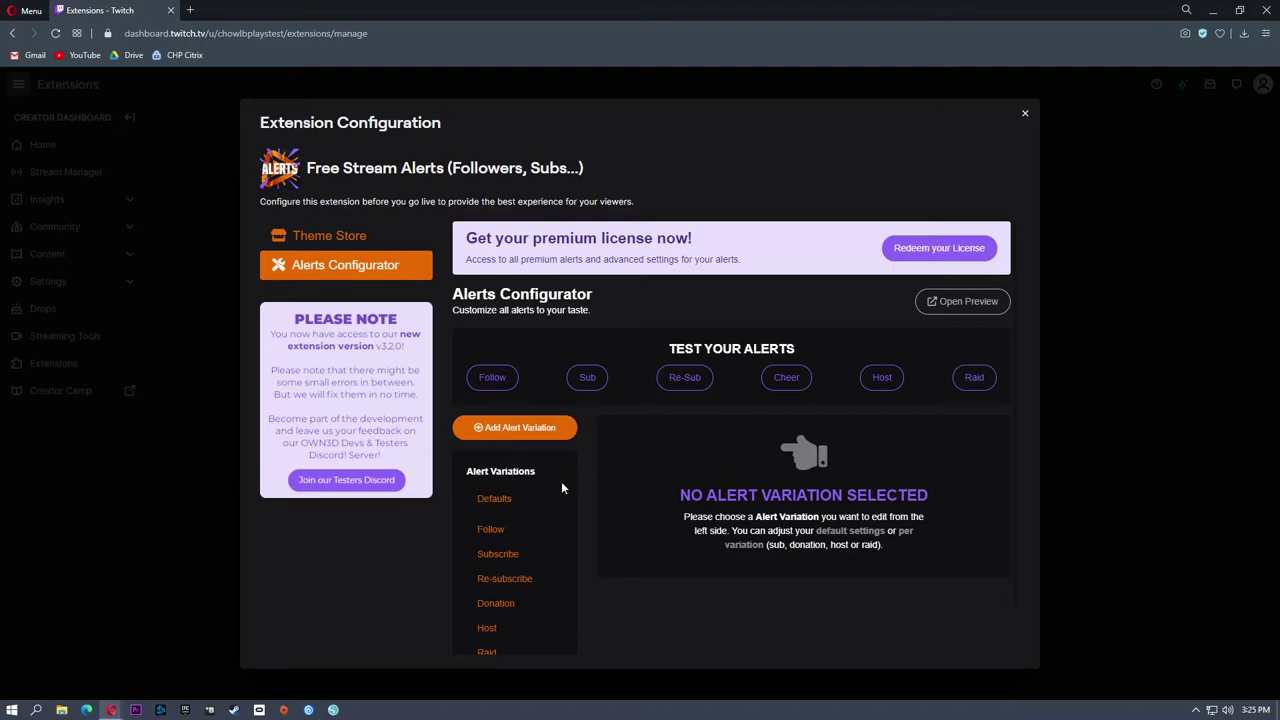
Set the Follow alert's subtitle to "Welcome to the big leagues!" and save the changes
{"action": "left_click", "coordinate": [494, 533]}
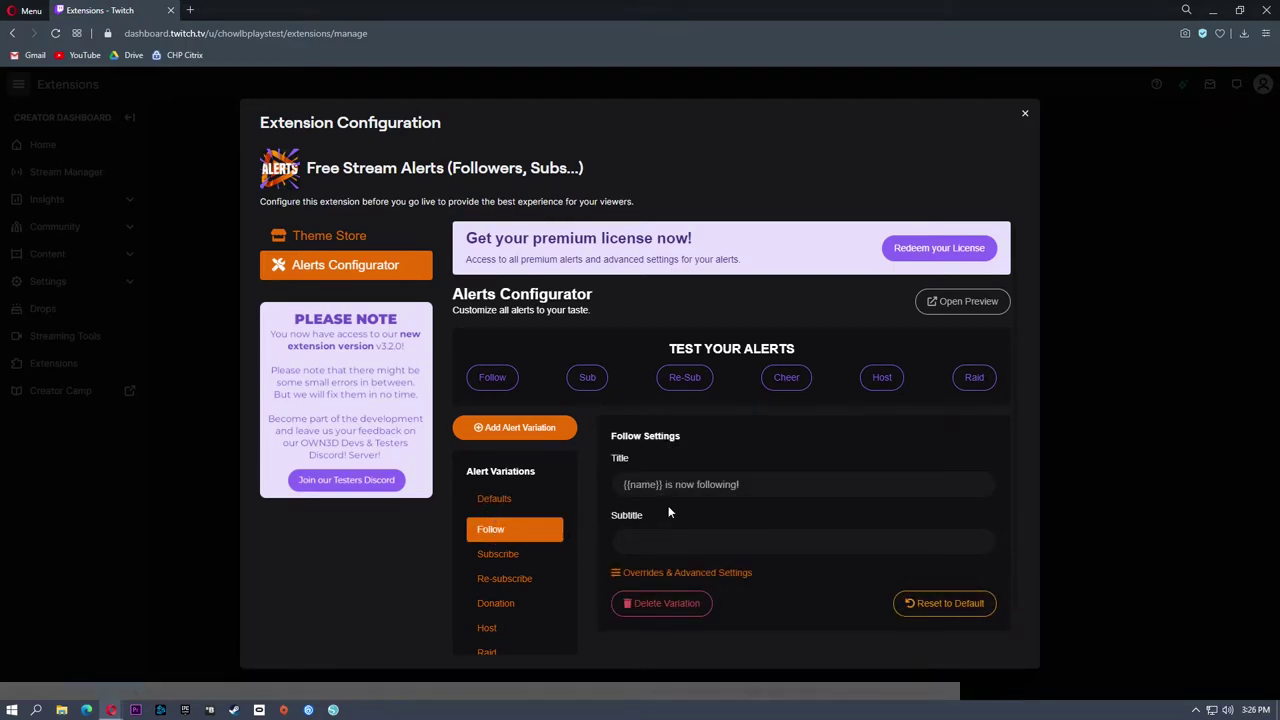
{"action": "double_click", "coordinate": [643, 485]}
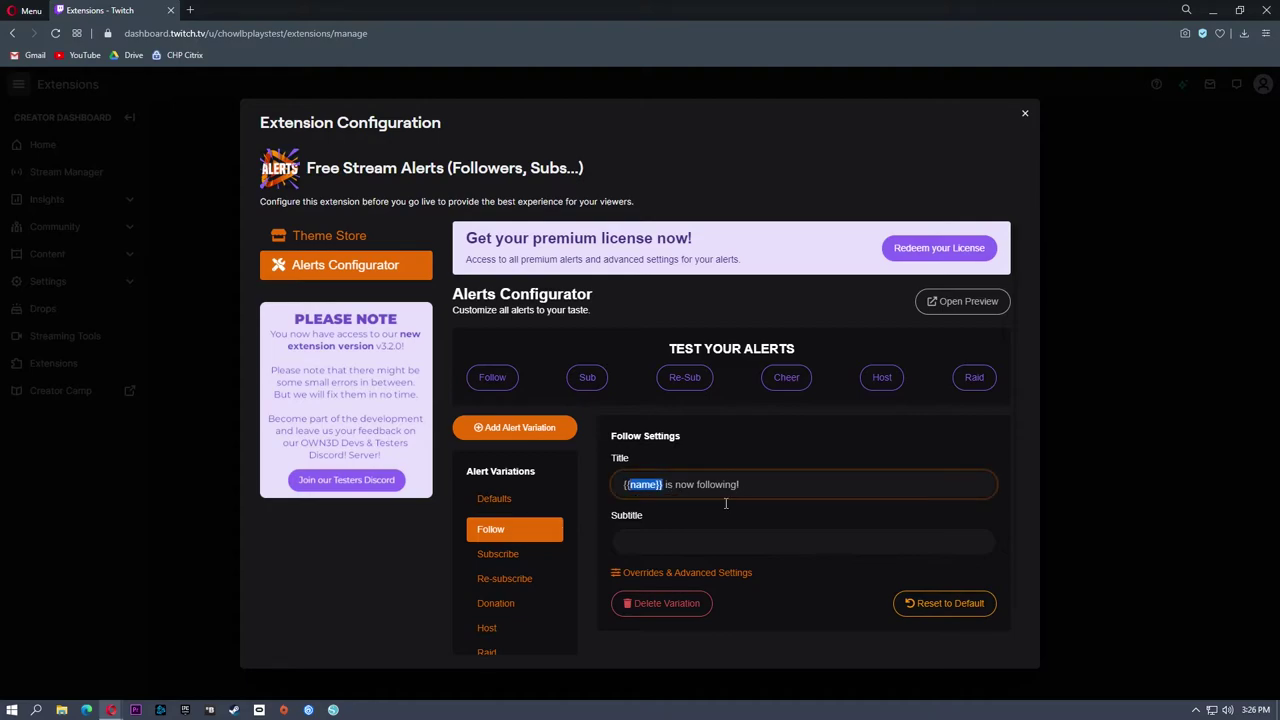
{"action": "left_click", "coordinate": [678, 541]}
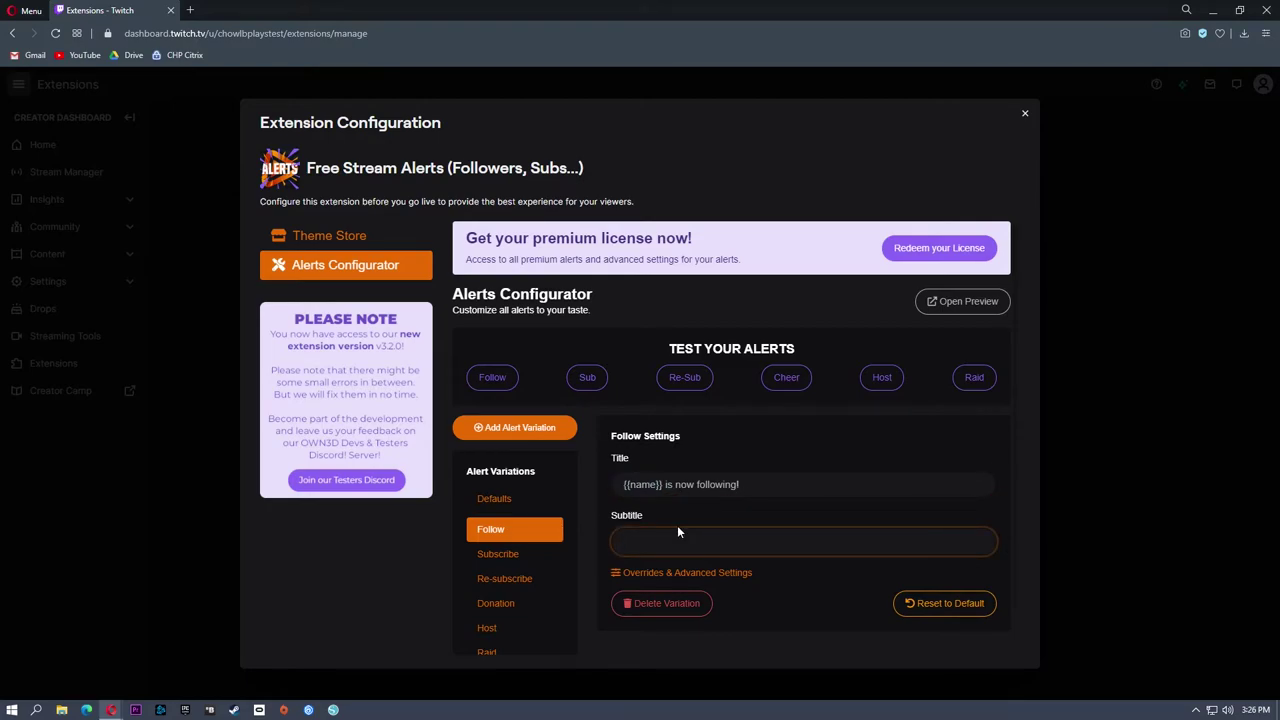
{"action": "type", "text": "Welcome to the "}
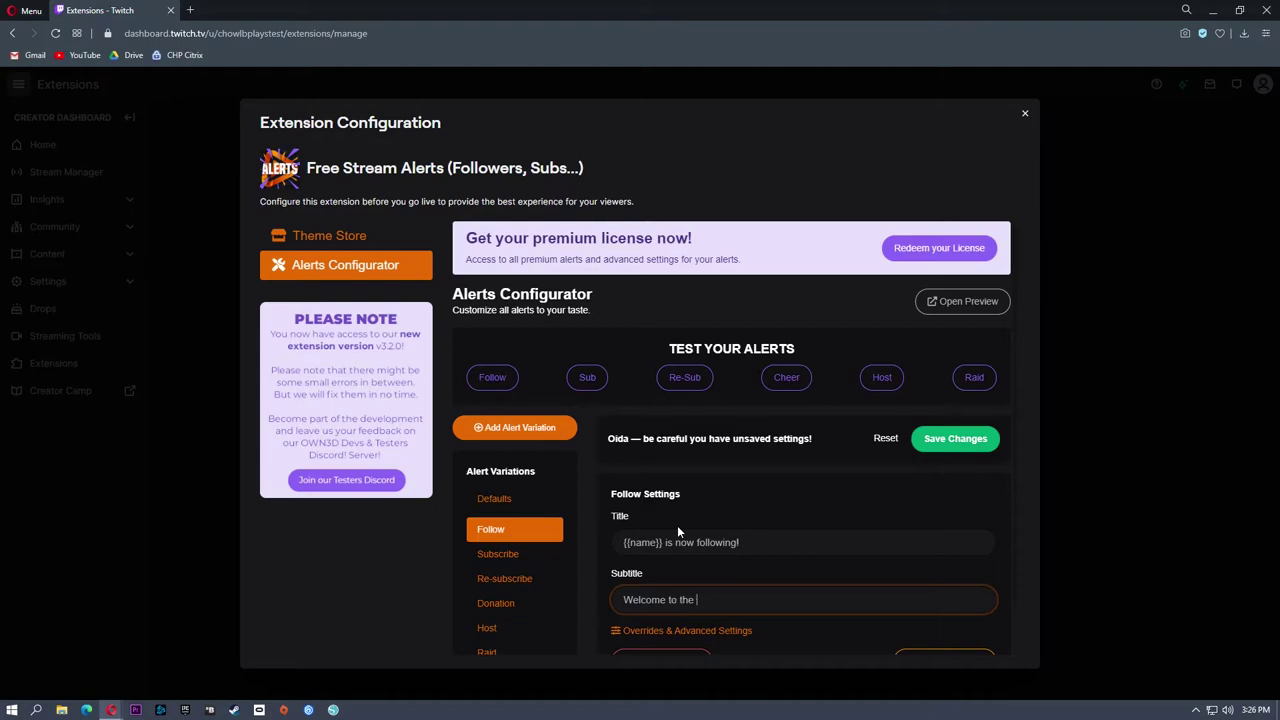
{"action": "type", "text": "big leagues!"}
{"action": "scroll", "coordinate": [722, 528], "scroll_direction": "down", "scroll_amount": 1}
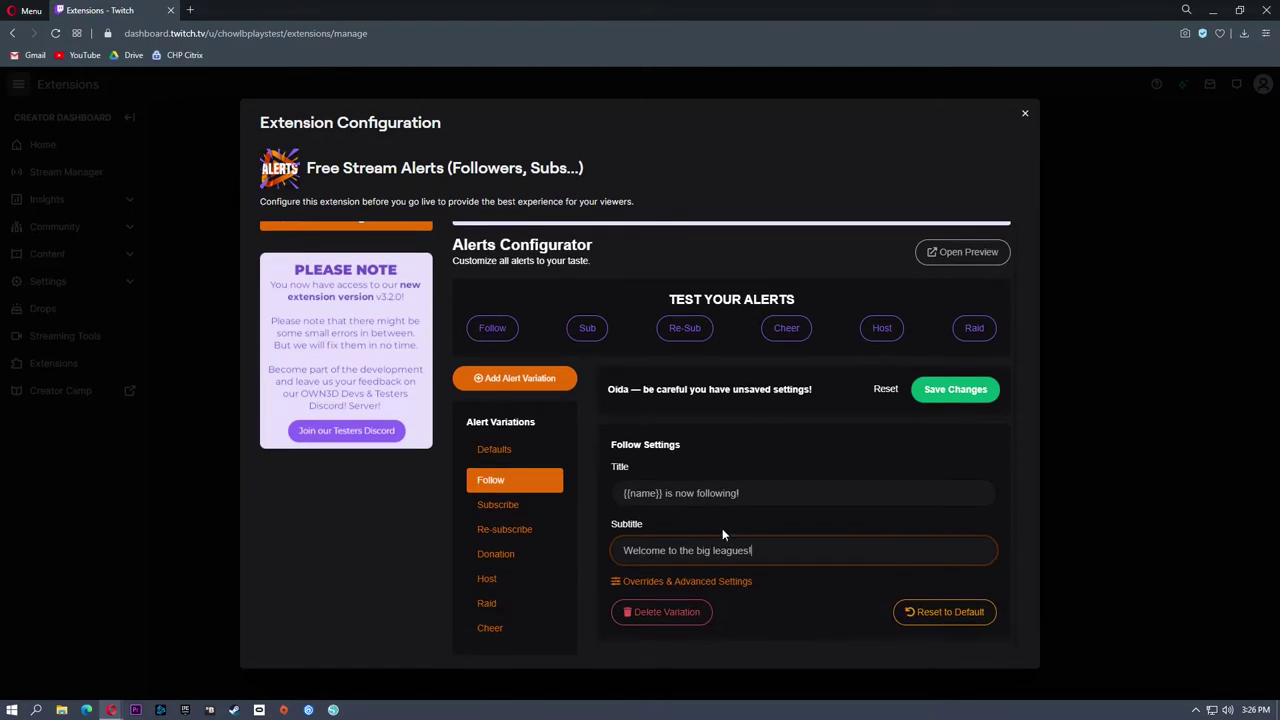
{"action": "left_click", "coordinate": [963, 396]}
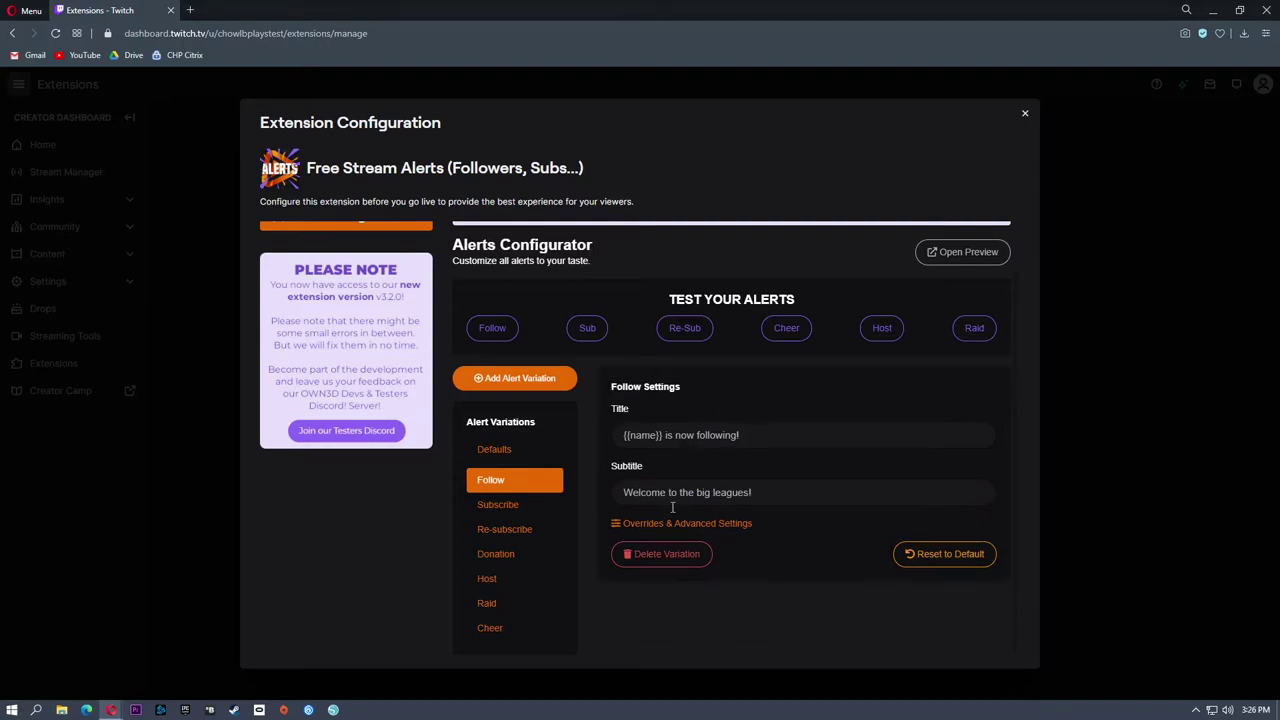
Replace the Subscribe alert's title with "Thanks for the sub {{name}}"
{"action": "left_click", "coordinate": [524, 508]}
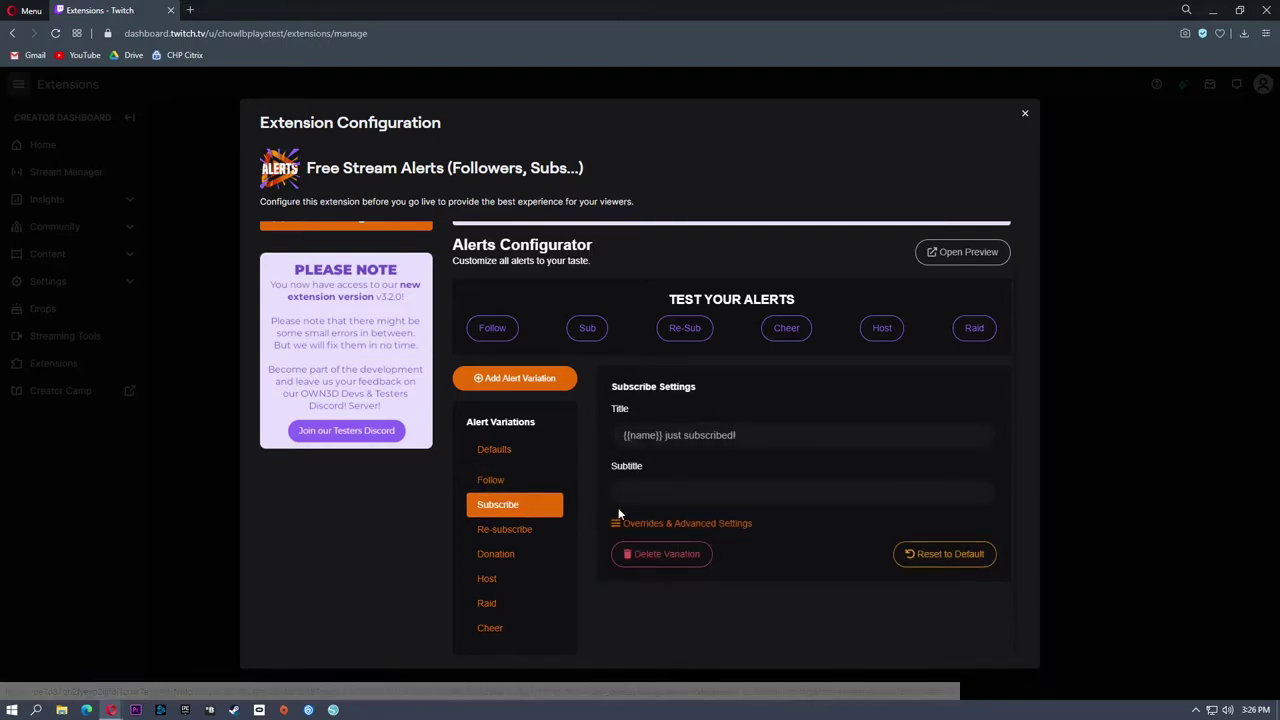
{"action": "double_click", "coordinate": [641, 436]}
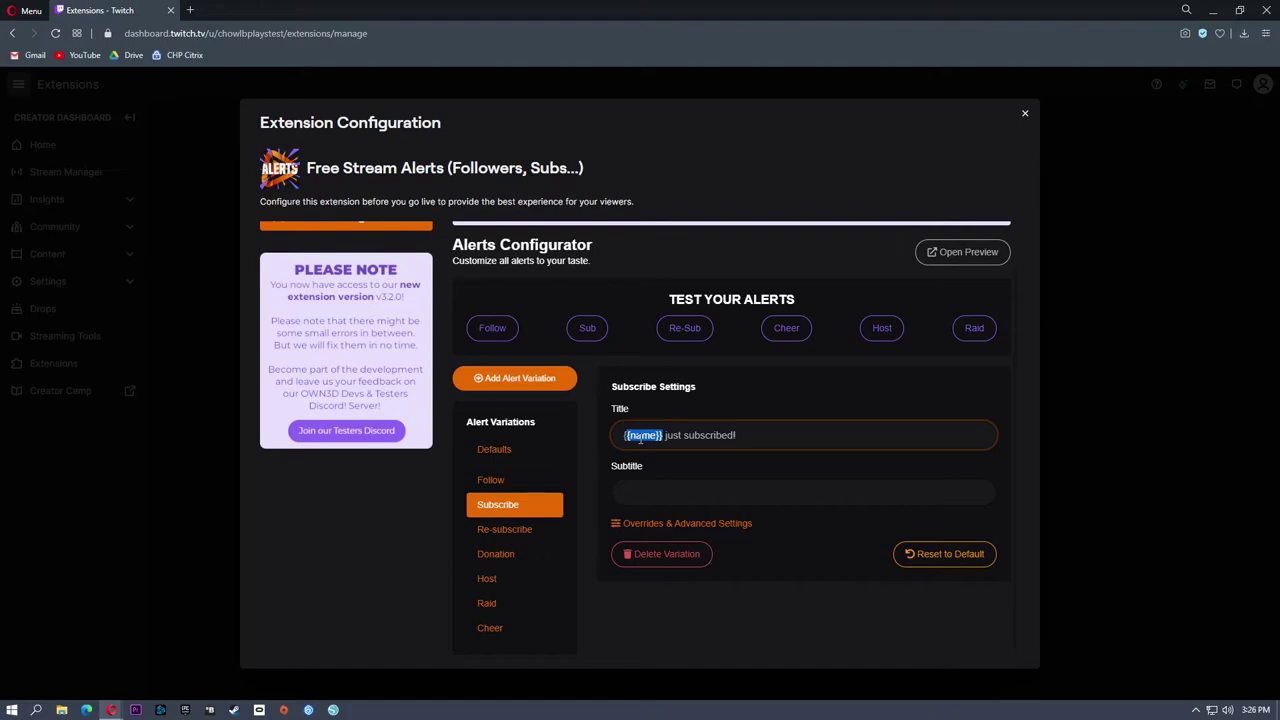
{"action": "key", "text": "BackSpace"}
{"action": "left_click_drag", "start_coordinate": [712, 493], "coordinate": [595, 503]}
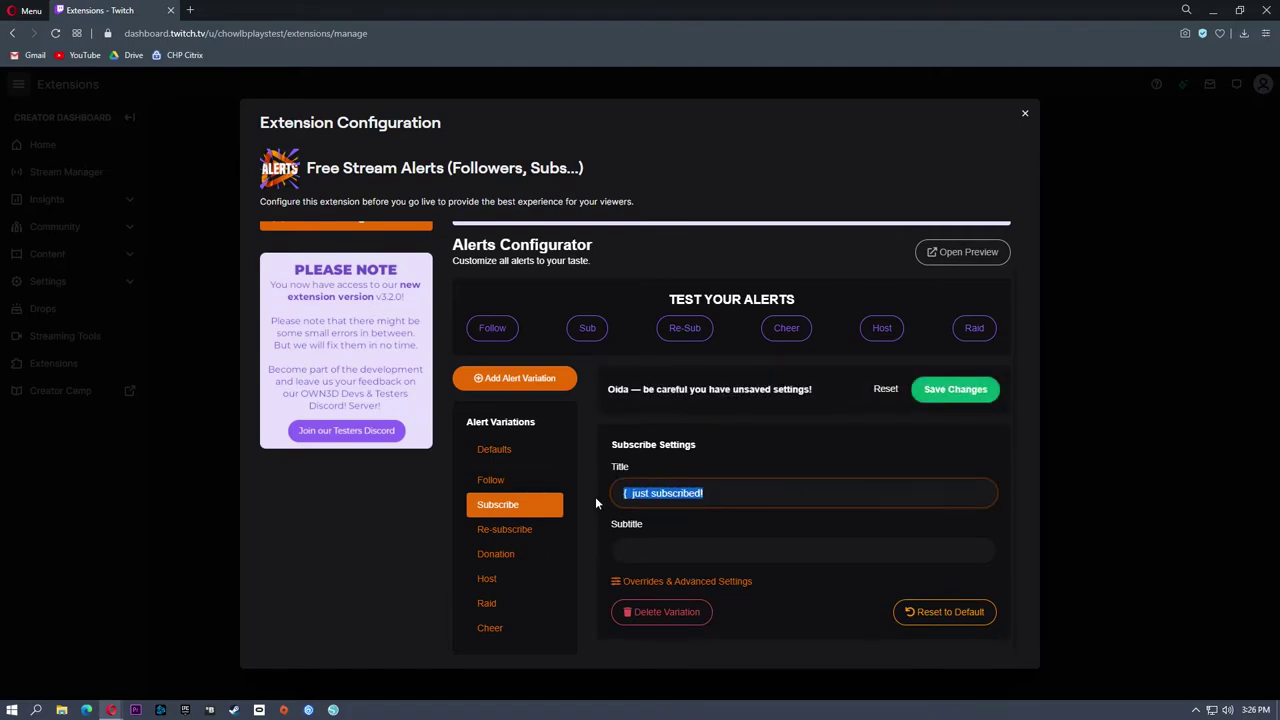
{"action": "type", "text": "Thanks for the sub"}
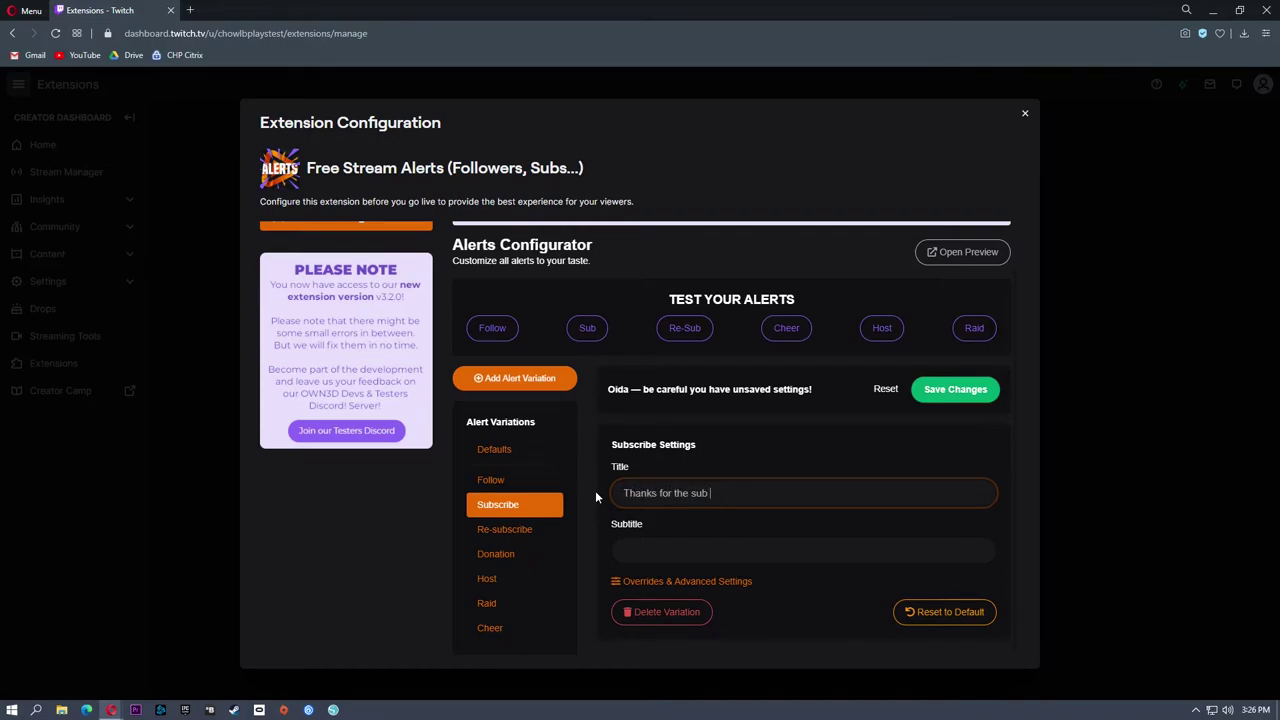
{"action": "type", "text": " {{name}}"}
Set the Subscribe alert's subtitle to "We like your moneys!" and save the changes
{"action": "left_click", "coordinate": [734, 565]}
{"action": "type", "text": "We"}
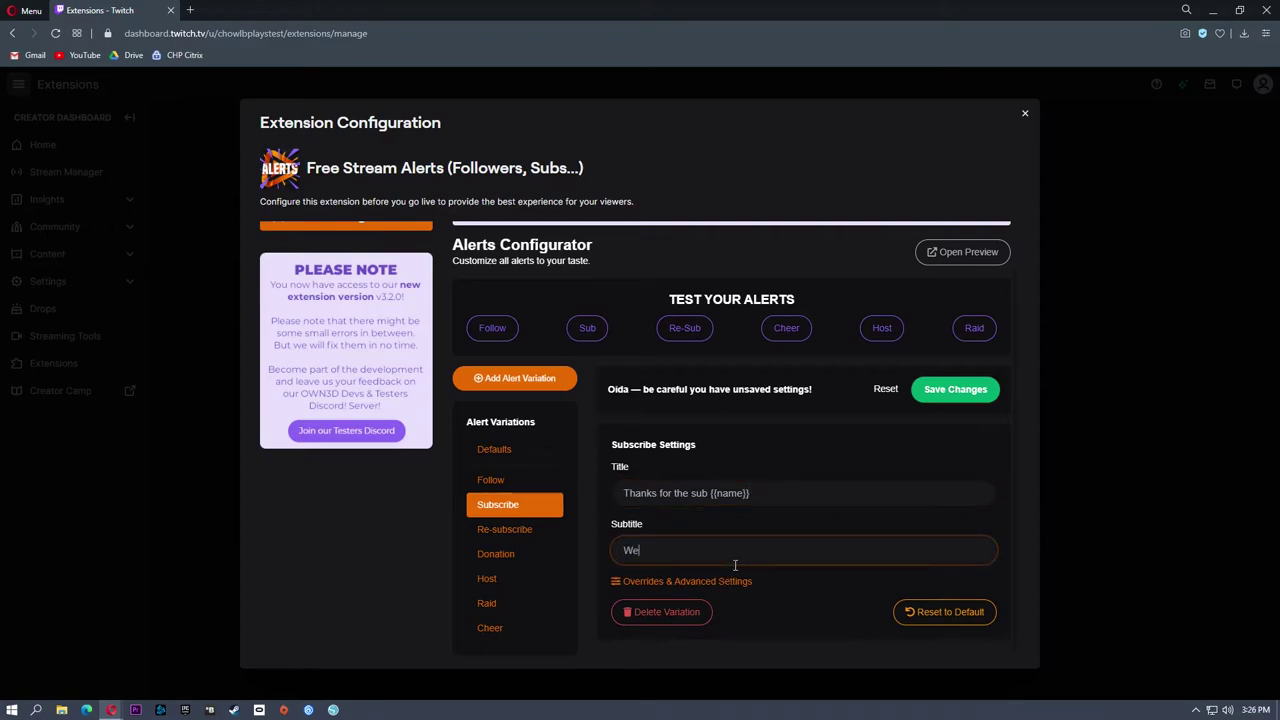
{"action": "type", "text": " like your moneys!"}
{"action": "left_click", "coordinate": [948, 398]}
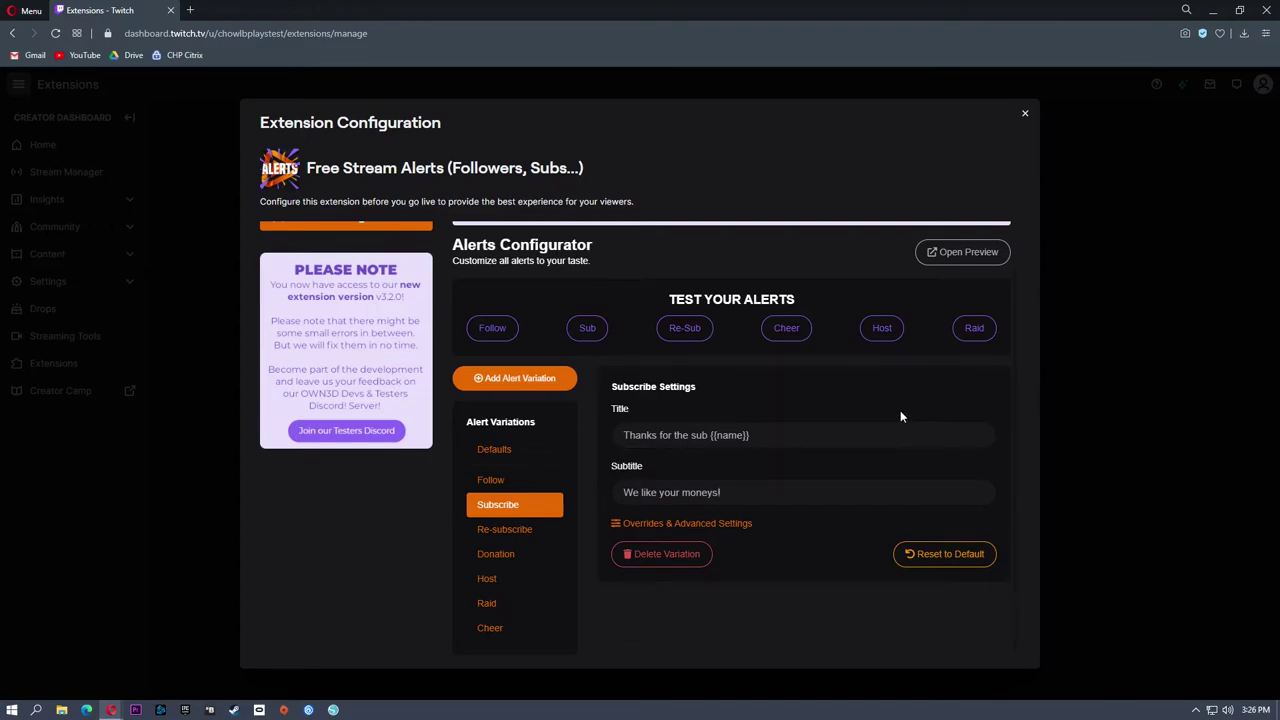
Arrange the configurator beside the browser source preview and test the Follow and Sub alerts
{"action": "left_click", "coordinate": [1239, 10]}
{"action": "left_click_drag", "start_coordinate": [930, 120], "coordinate": [527, 74]}
{"action": "left_click_drag", "start_coordinate": [810, 109], "coordinate": [853, 86]}
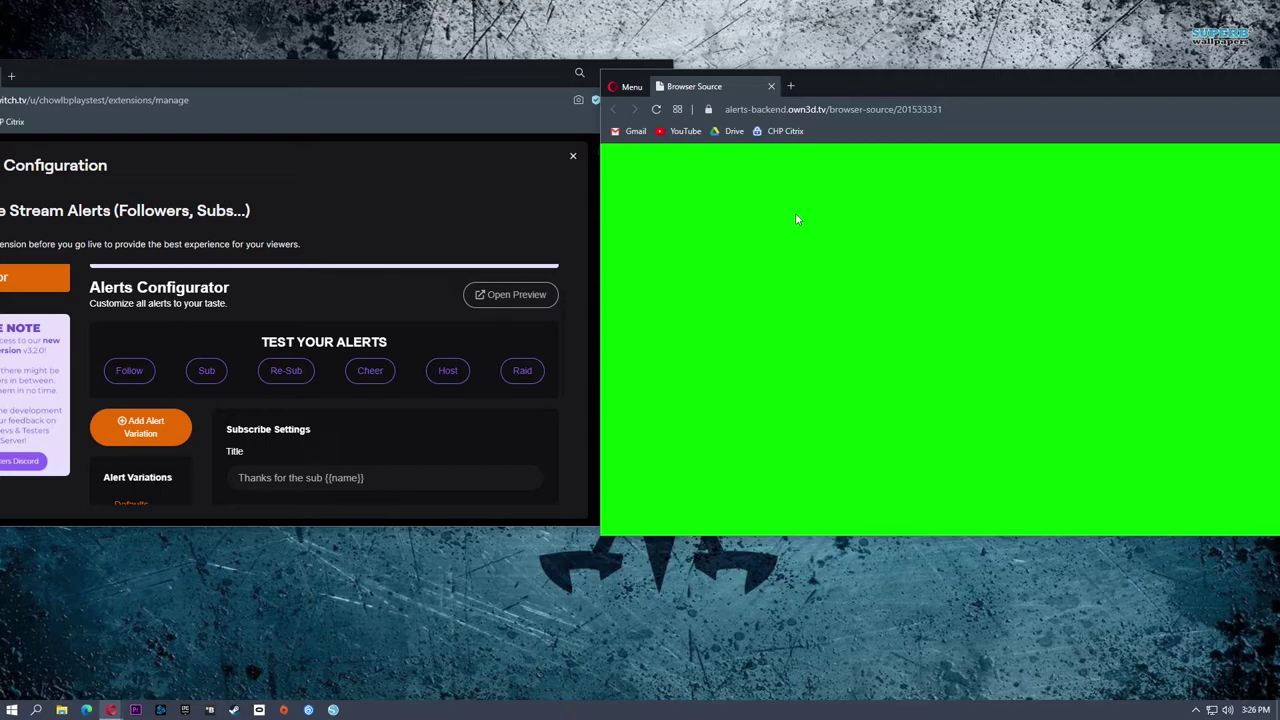
{"action": "left_click", "coordinate": [129, 371]}
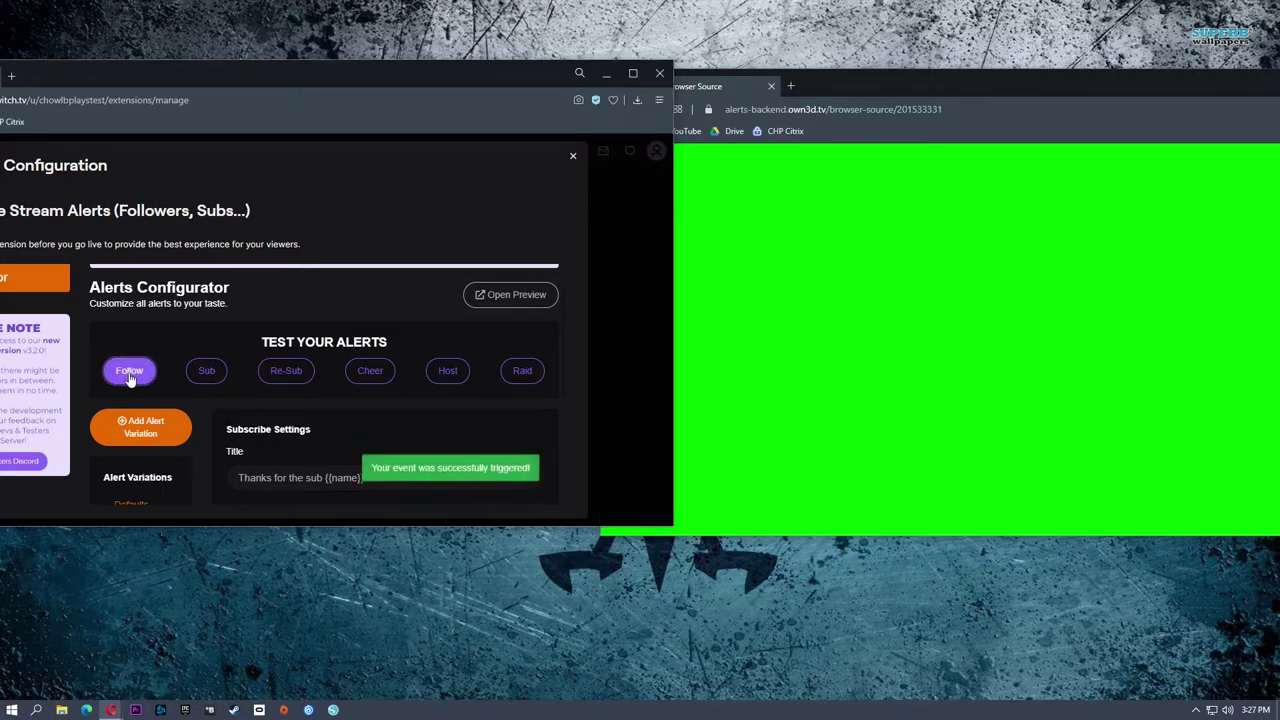
{"action": "left_click", "coordinate": [854, 92]}
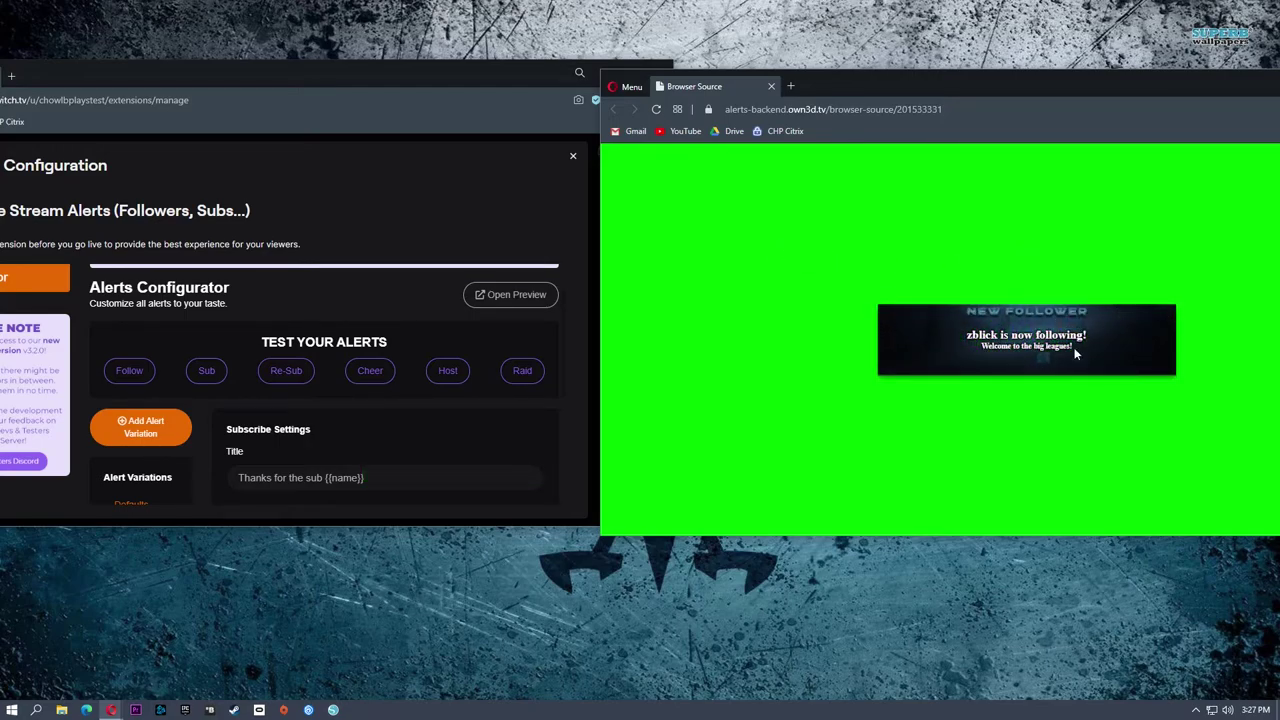
{"action": "left_click", "coordinate": [216, 381]}
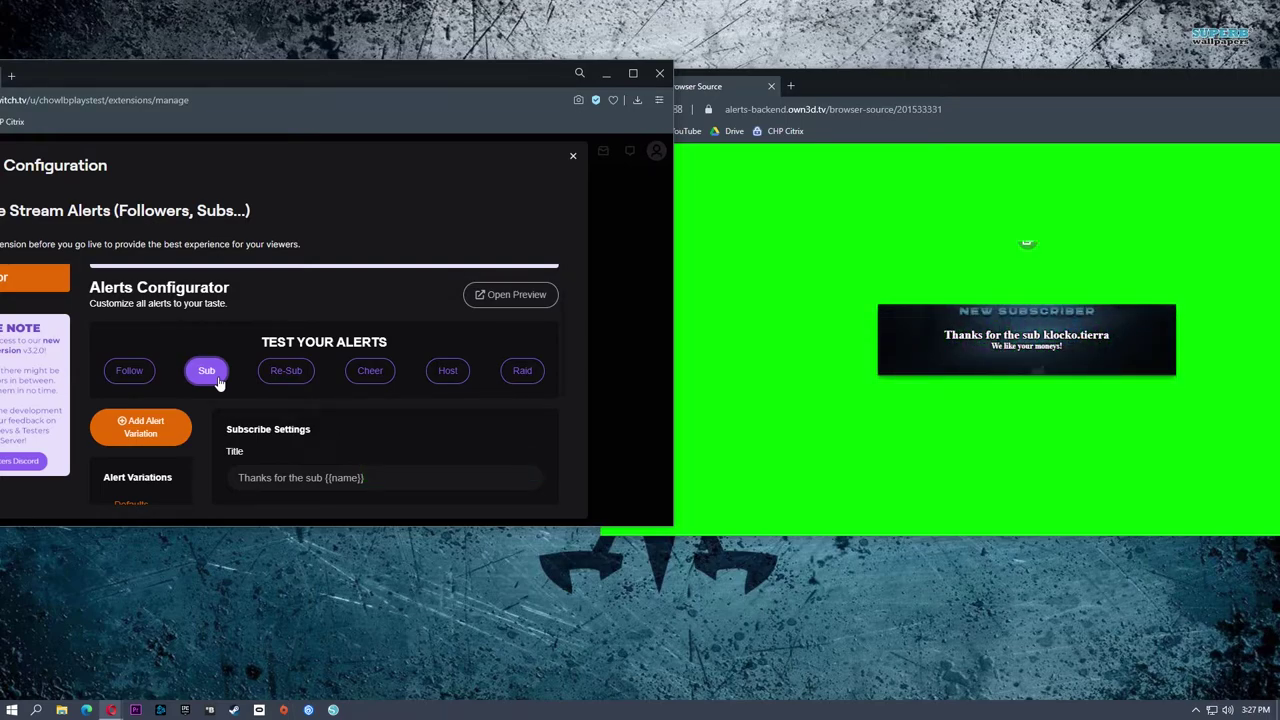
{"action": "left_click_drag", "start_coordinate": [340, 74], "coordinate": [836, 2]}
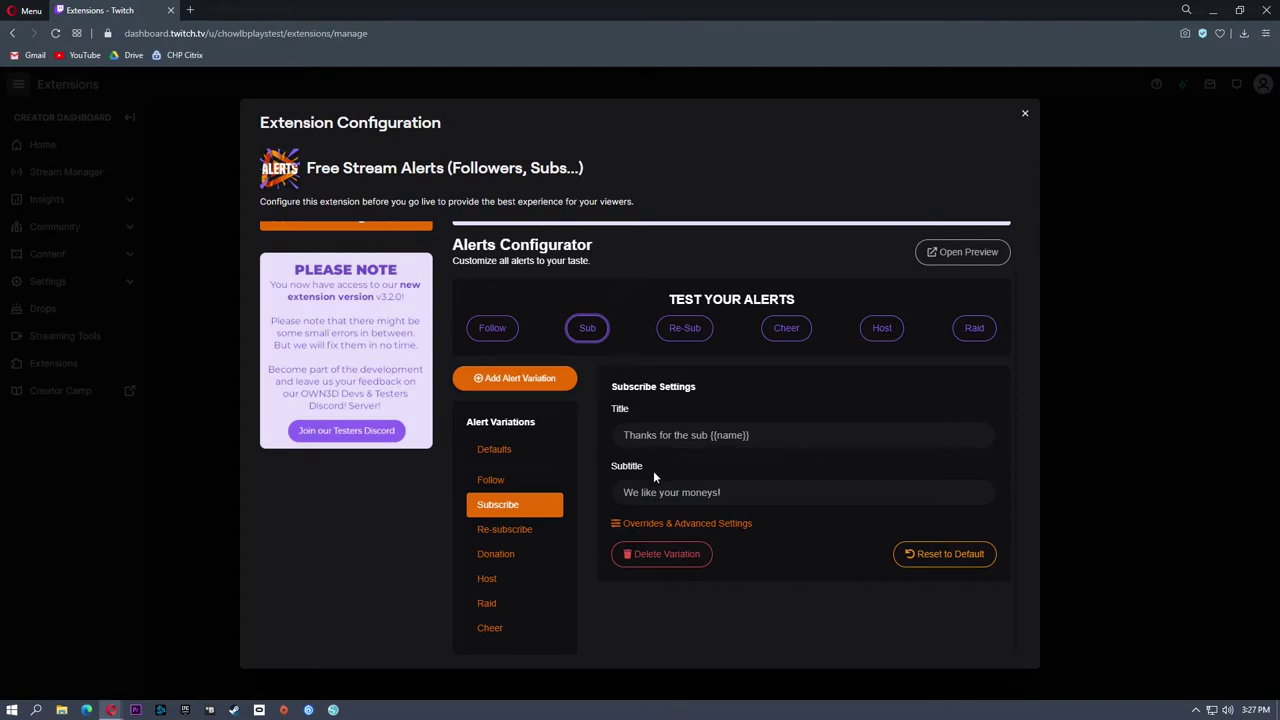
Check the Subscribe alert's Overrides & Advanced Settings and close the extension configuration
{"action": "left_click", "coordinate": [673, 524]}
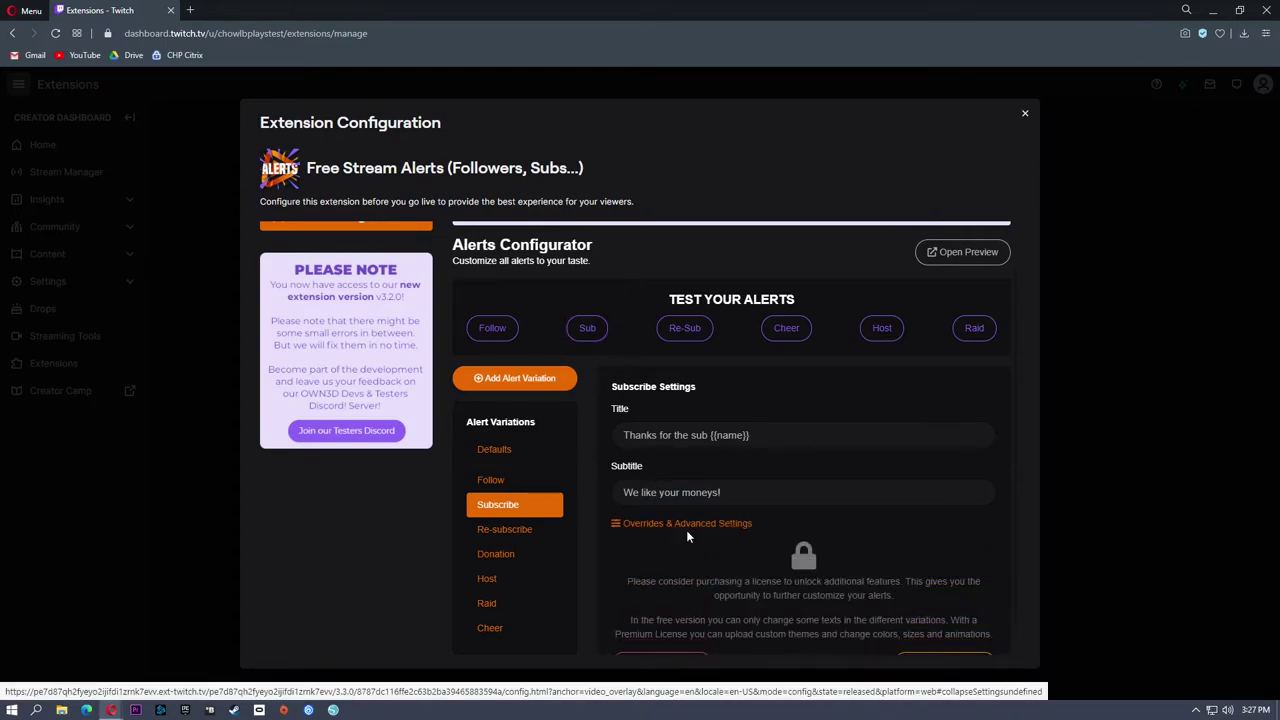
{"action": "scroll", "coordinate": [686, 537], "scroll_direction": "down", "scroll_amount": 2}
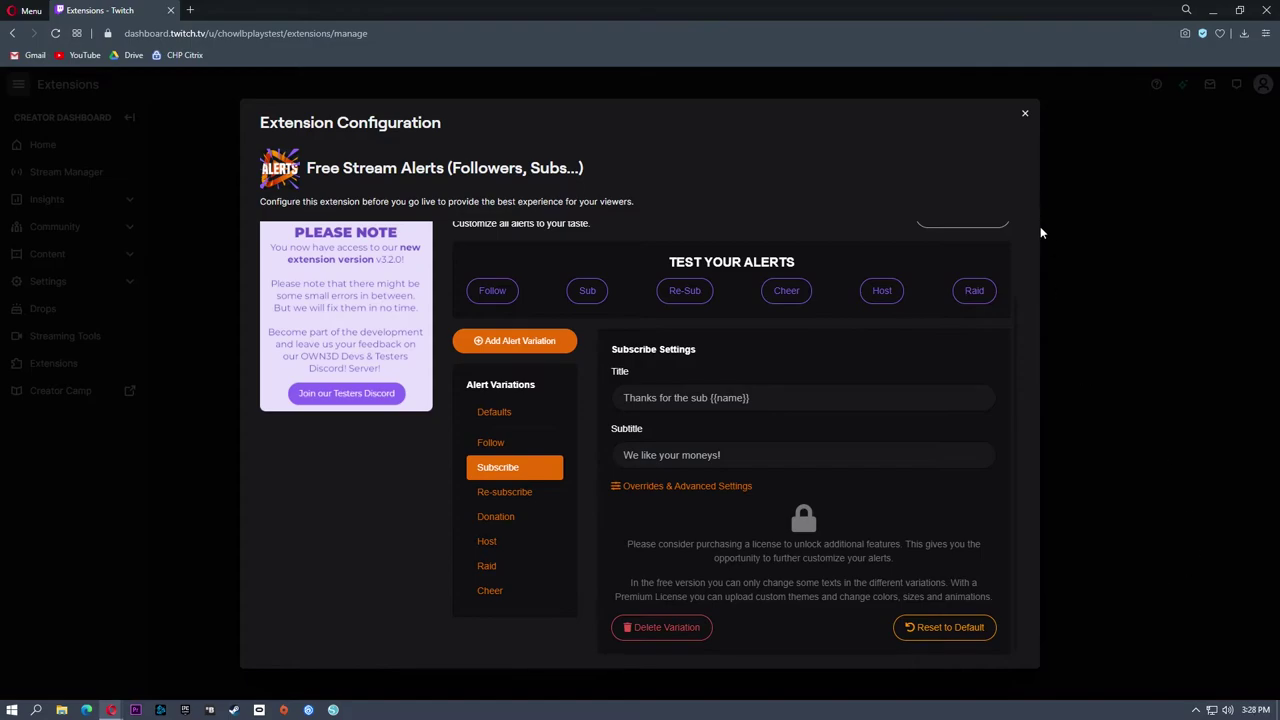
{"action": "left_click", "coordinate": [1025, 114]}
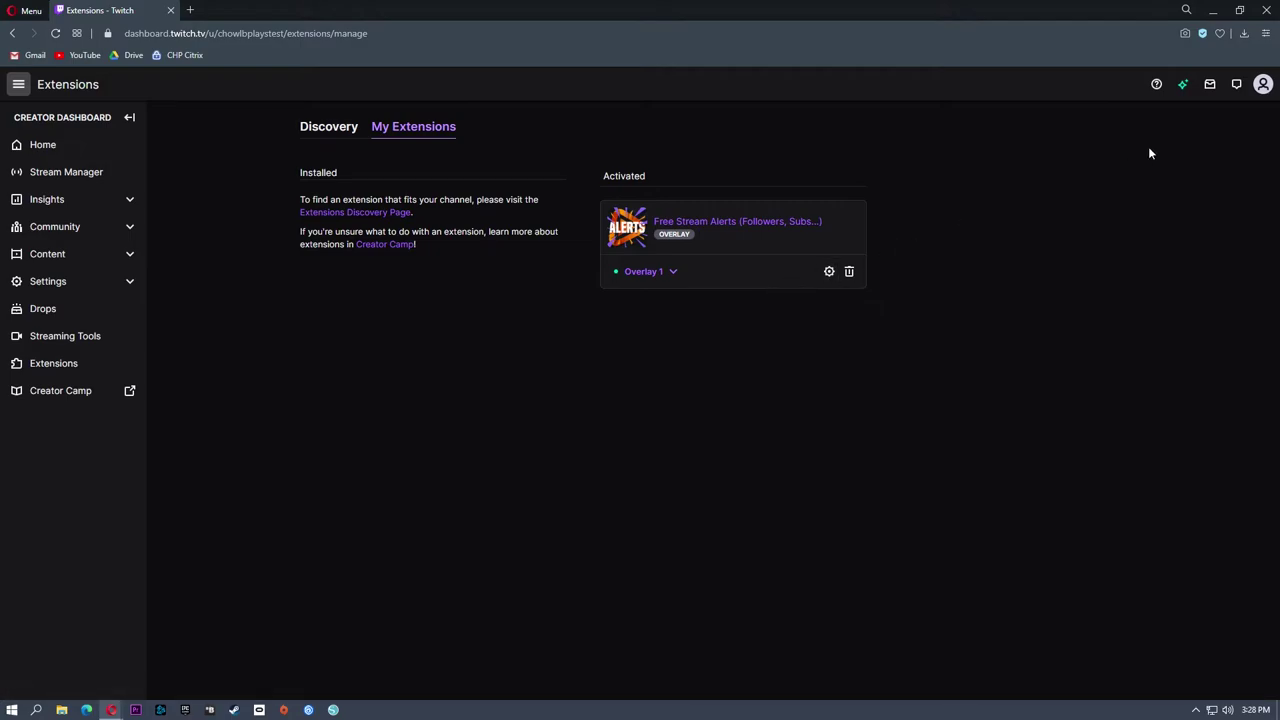
Open the live channel page under a different account and follow the channel to trigger a real follow alert
{"action": "left_click", "coordinate": [1263, 84]}
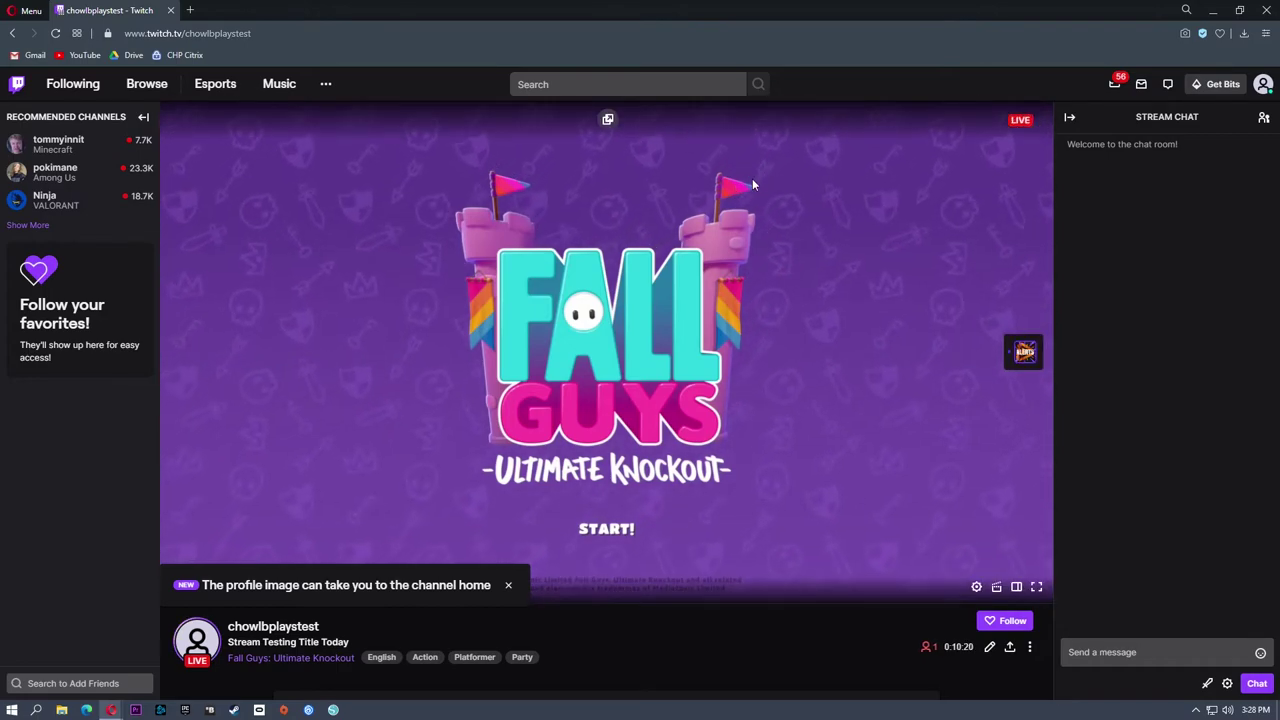
{"action": "left_click", "coordinate": [1263, 84]}
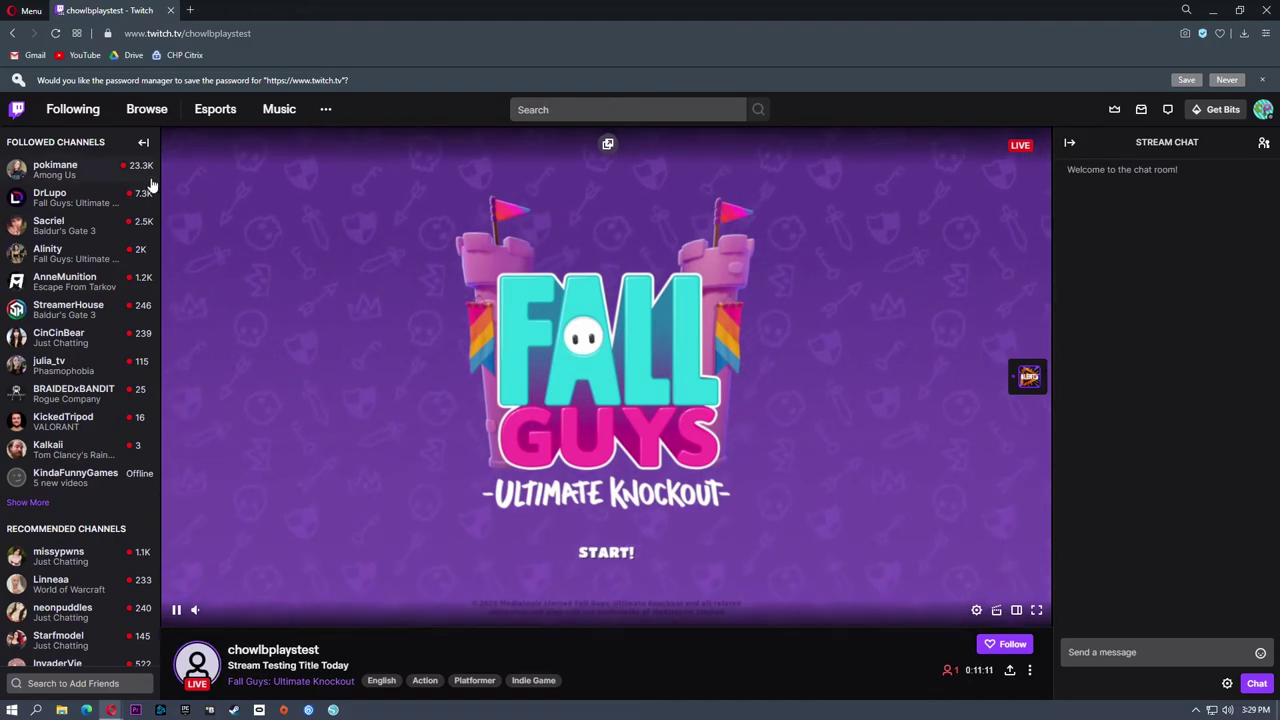
{"action": "left_click", "coordinate": [143, 118]}
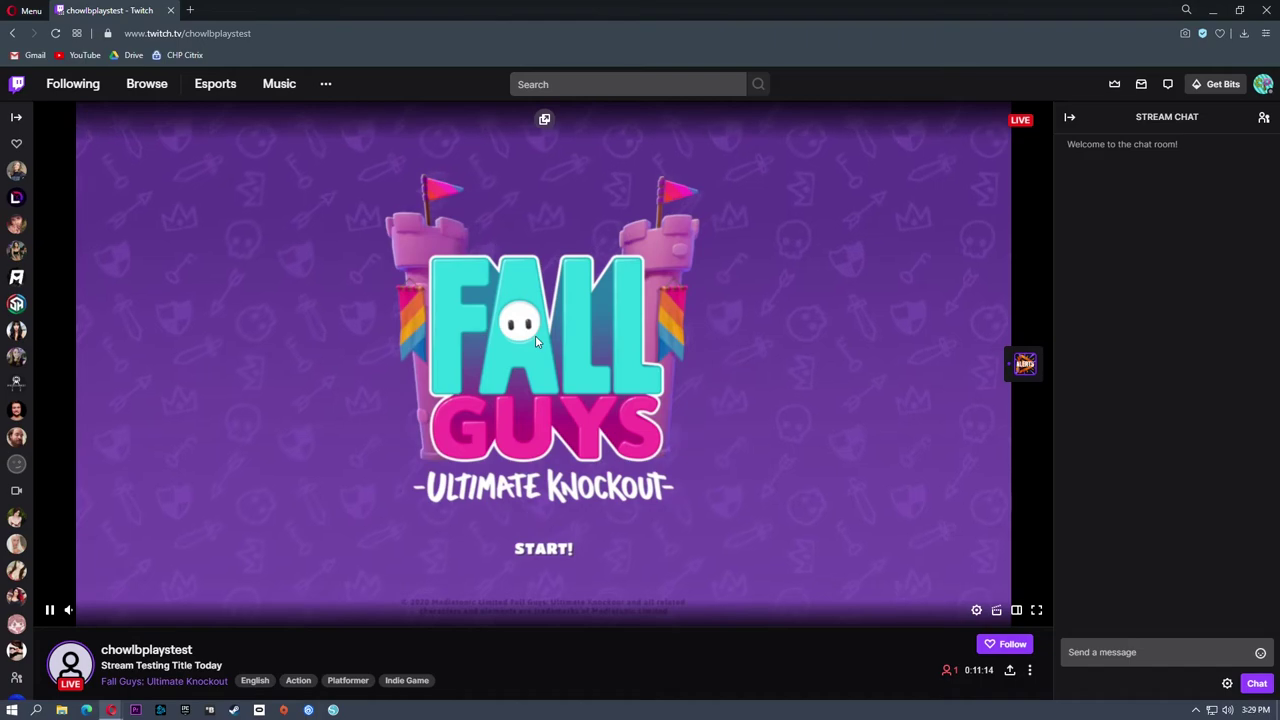
{"action": "left_click", "coordinate": [1010, 645]}
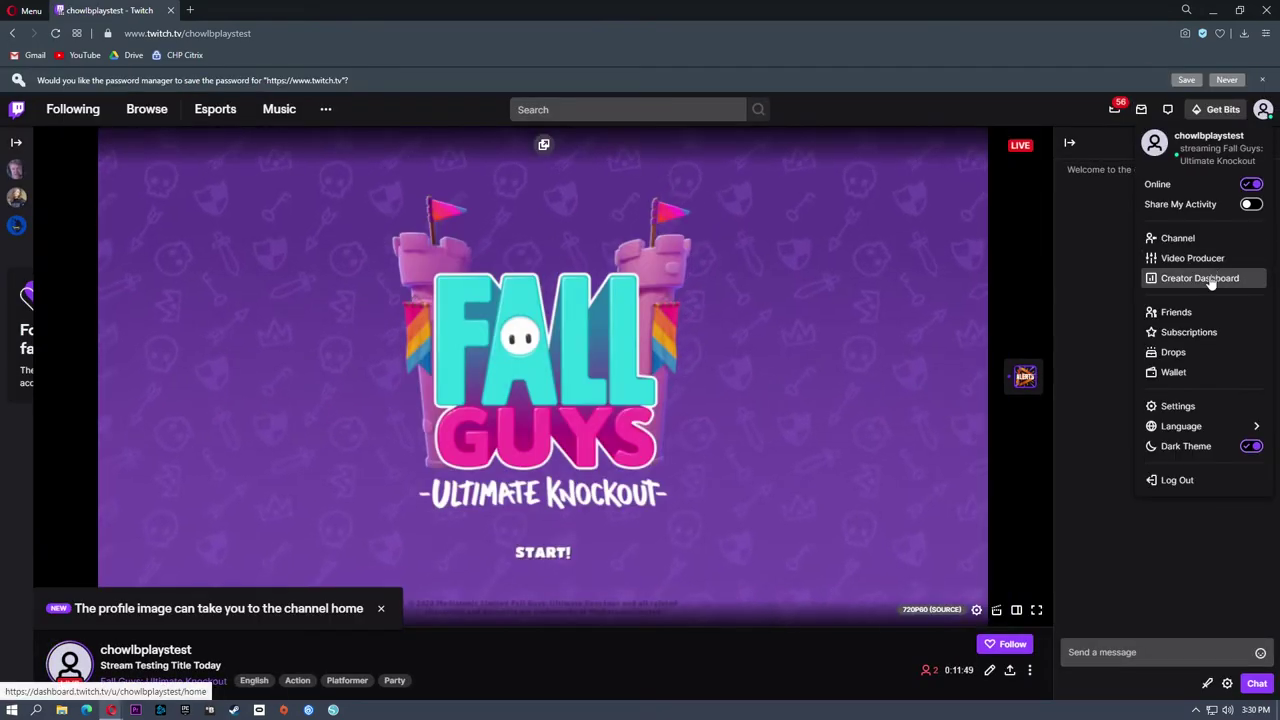
Return to My Extensions in the channel's Creator Dashboard and check the Overlay 1 and Uninstall options of Free Stream Alerts
{"action": "left_click", "coordinate": [1210, 274]}
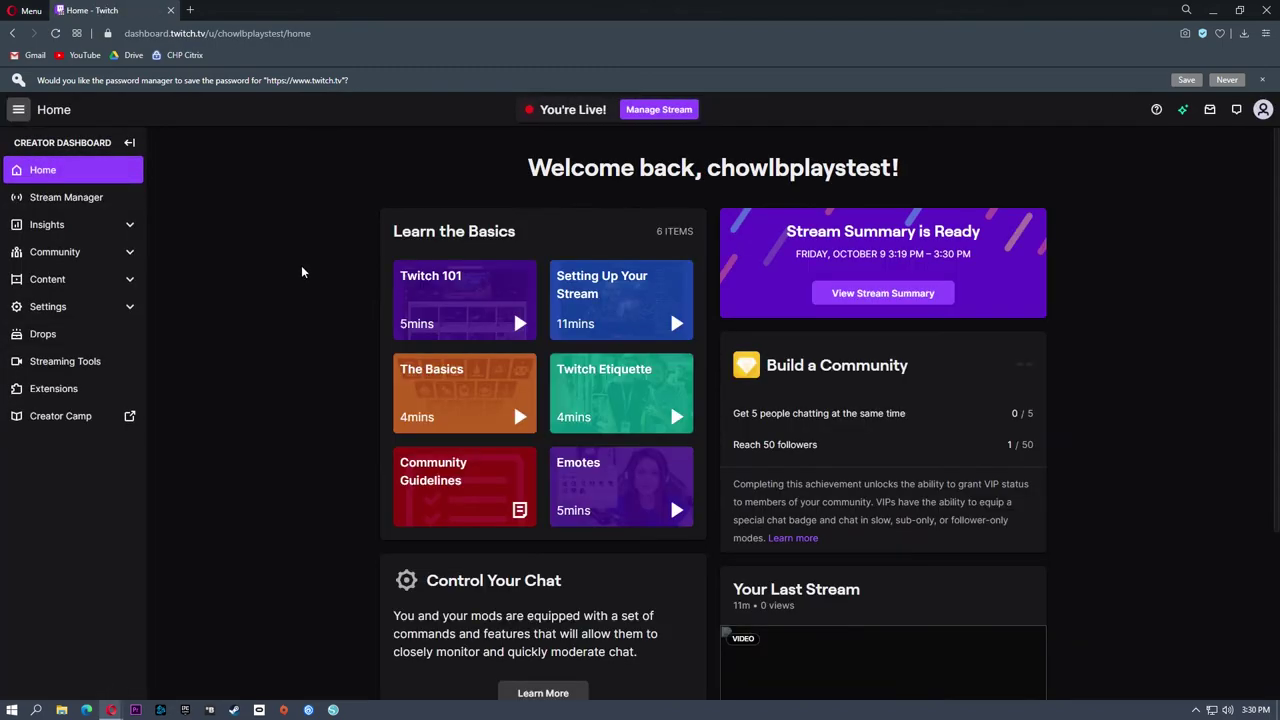
{"action": "left_click", "coordinate": [67, 388]}
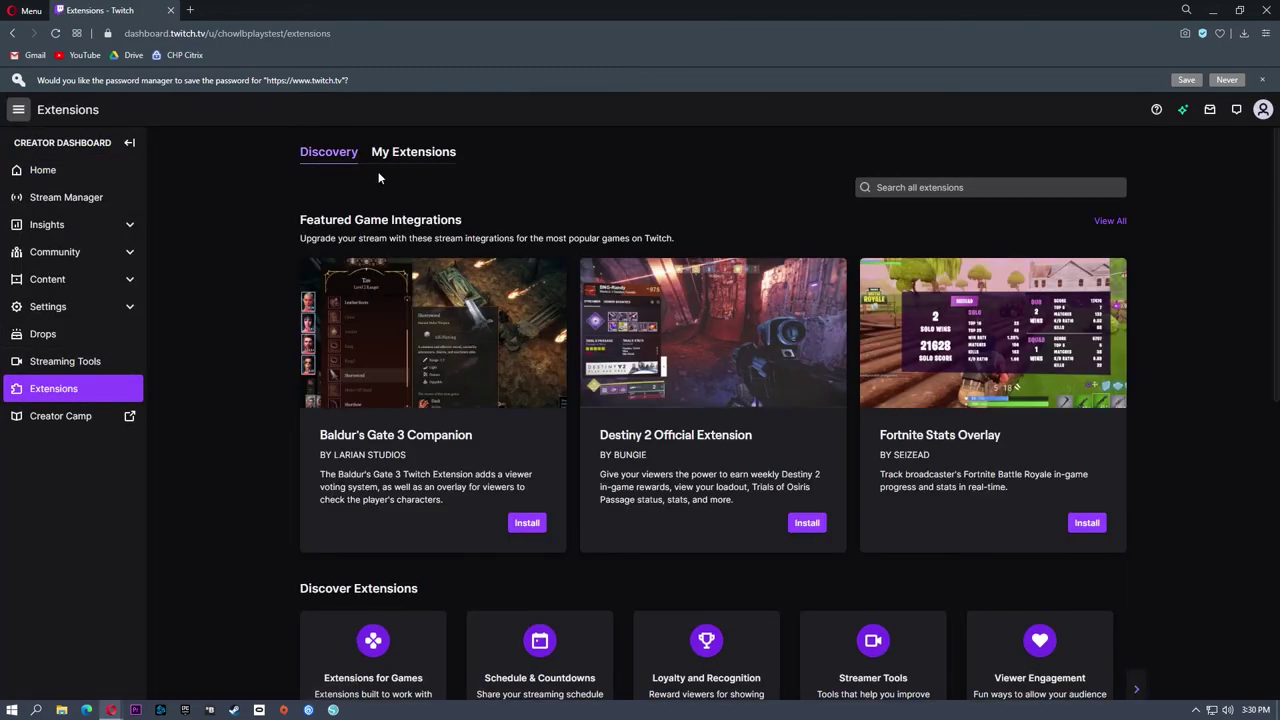
{"action": "left_click", "coordinate": [410, 155]}
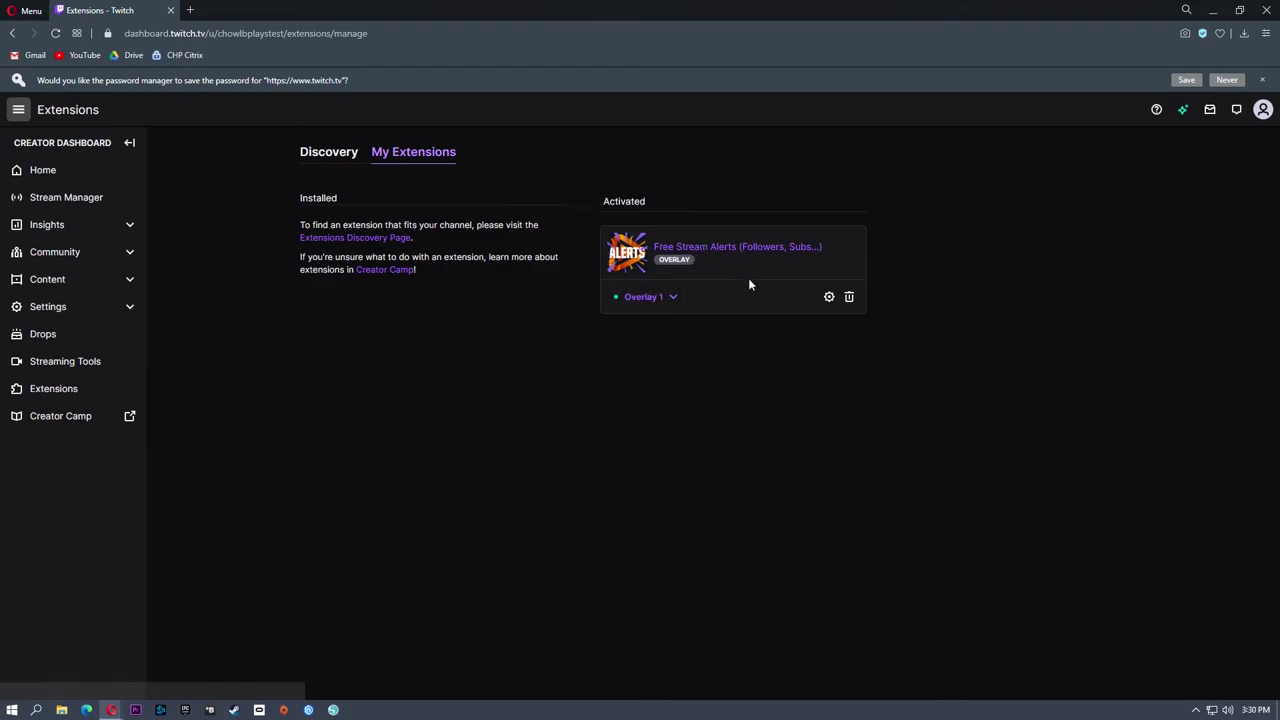
{"action": "left_click", "coordinate": [671, 300]}
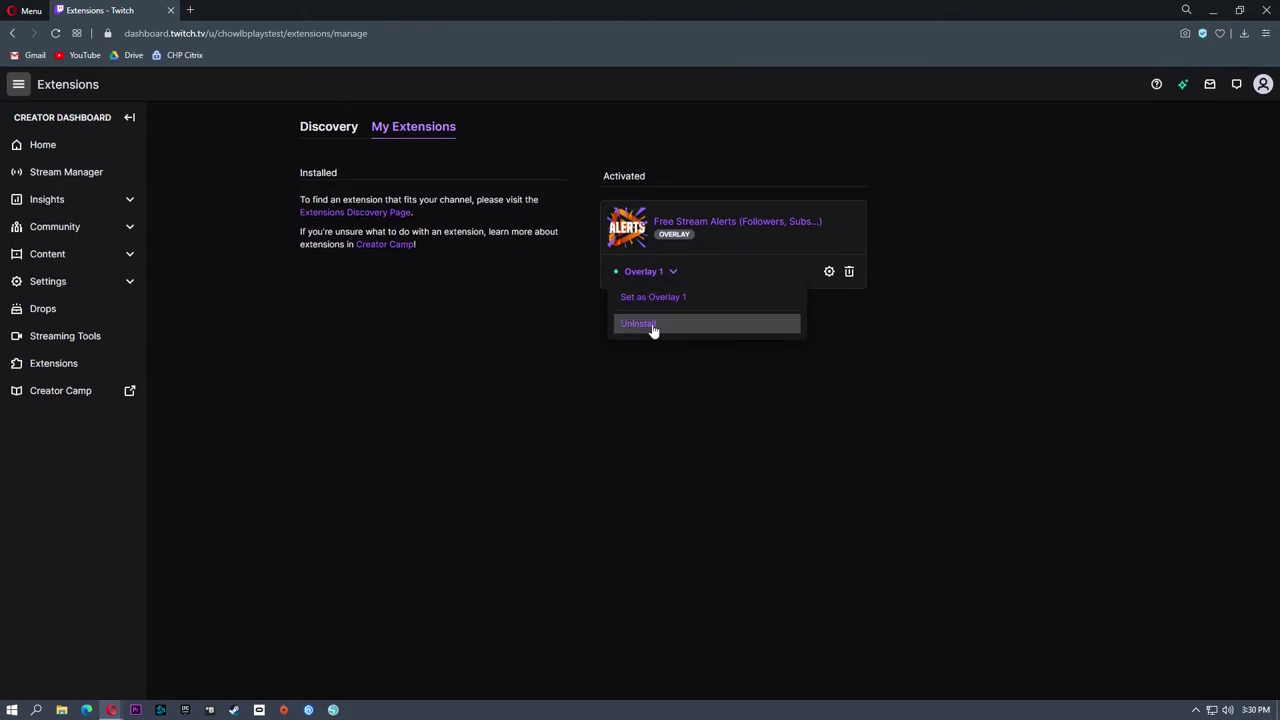
{"action": "left_click", "coordinate": [652, 328]}
{"action": "left_click", "coordinate": [662, 426]}
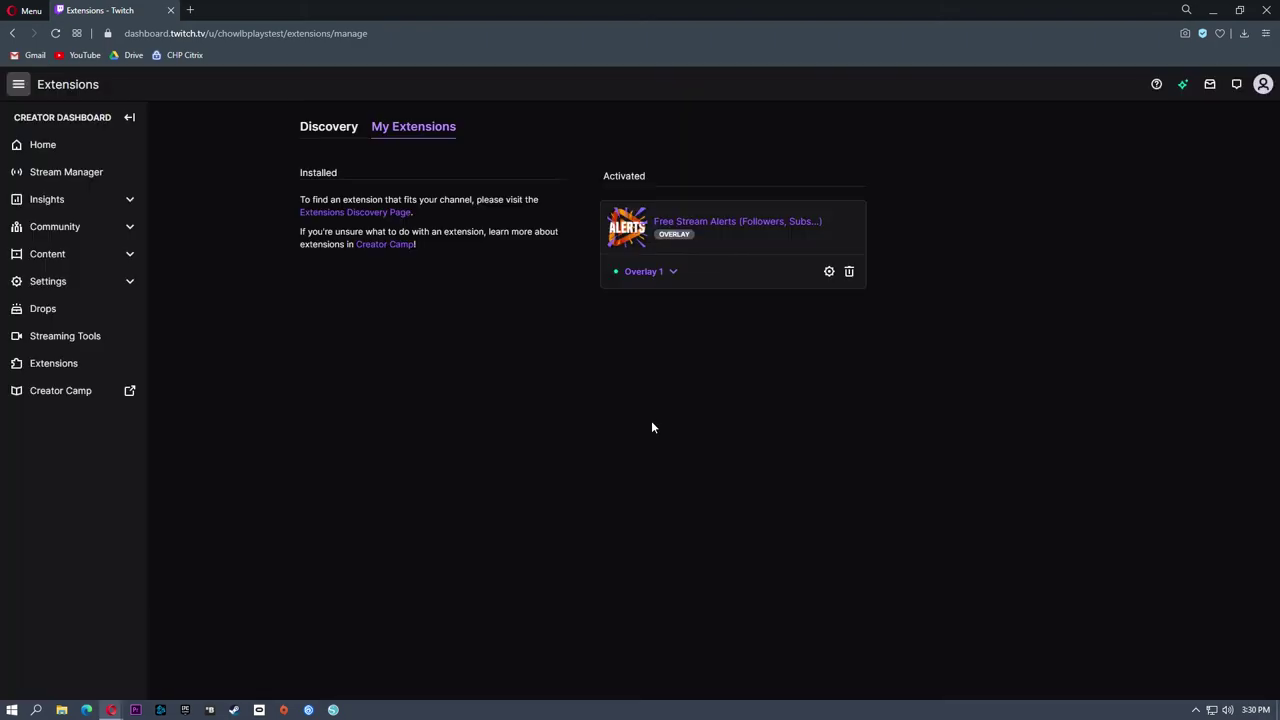